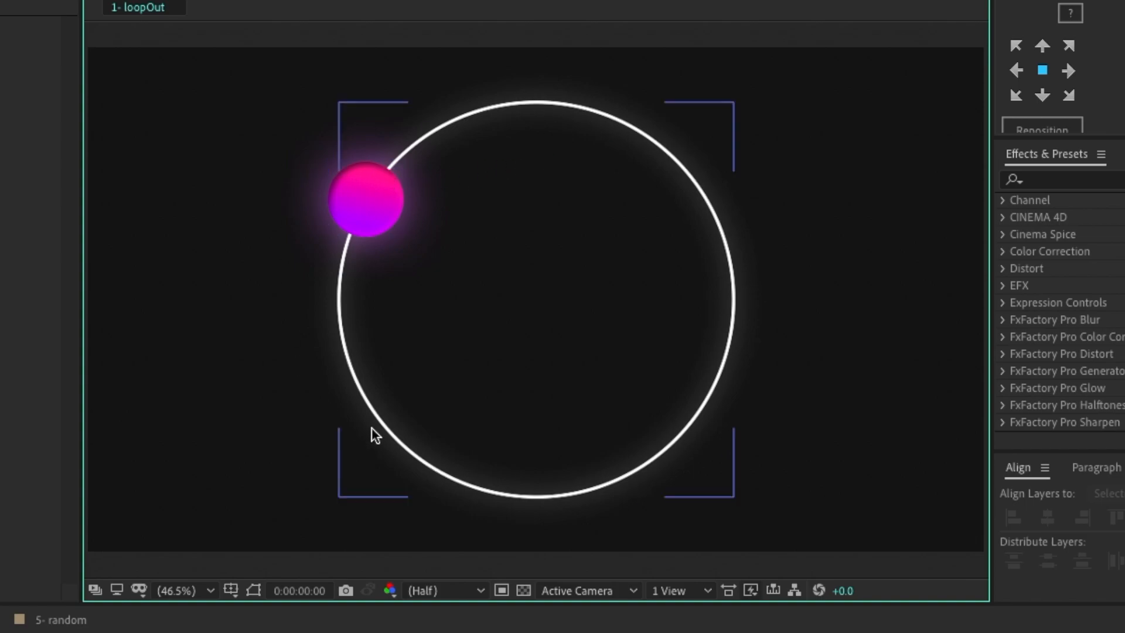
- Keyframe Shape Layer 2's rotation at 0 s and set it to one full revolution at 2 s
left_click(430, 443)
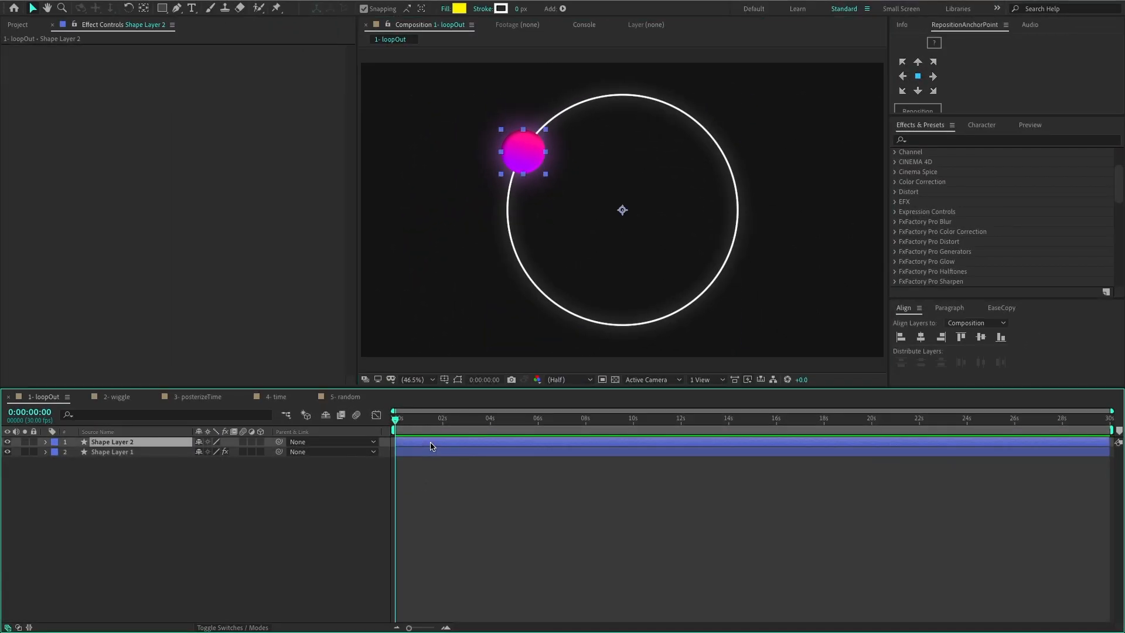
key("r")
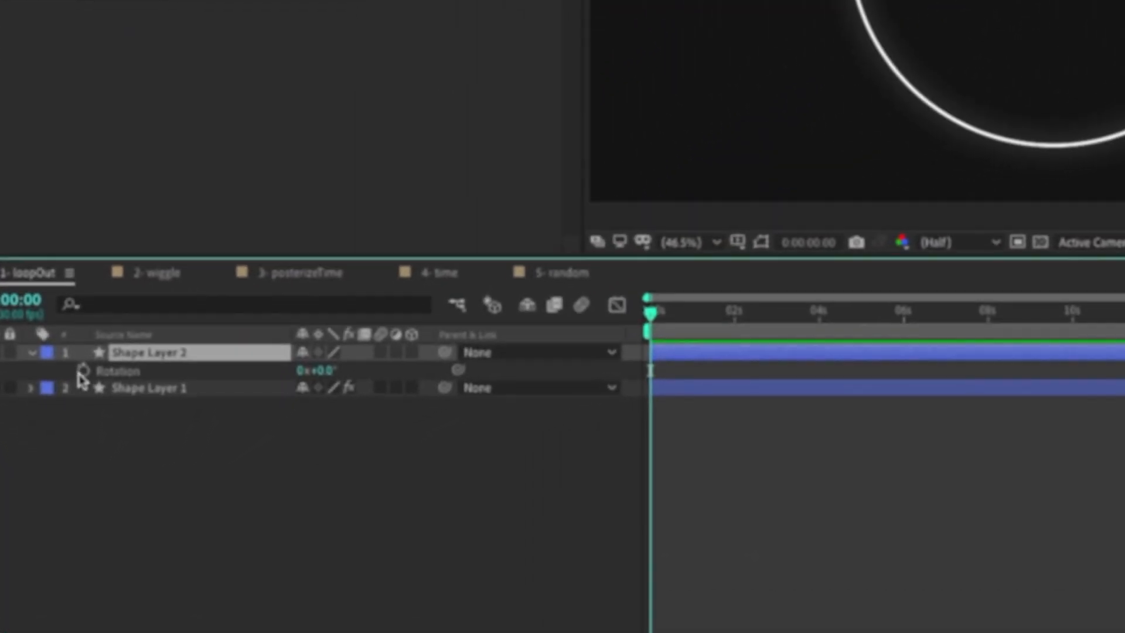
left_click(83, 359)
left_click_drag(690, 304, 784, 323)
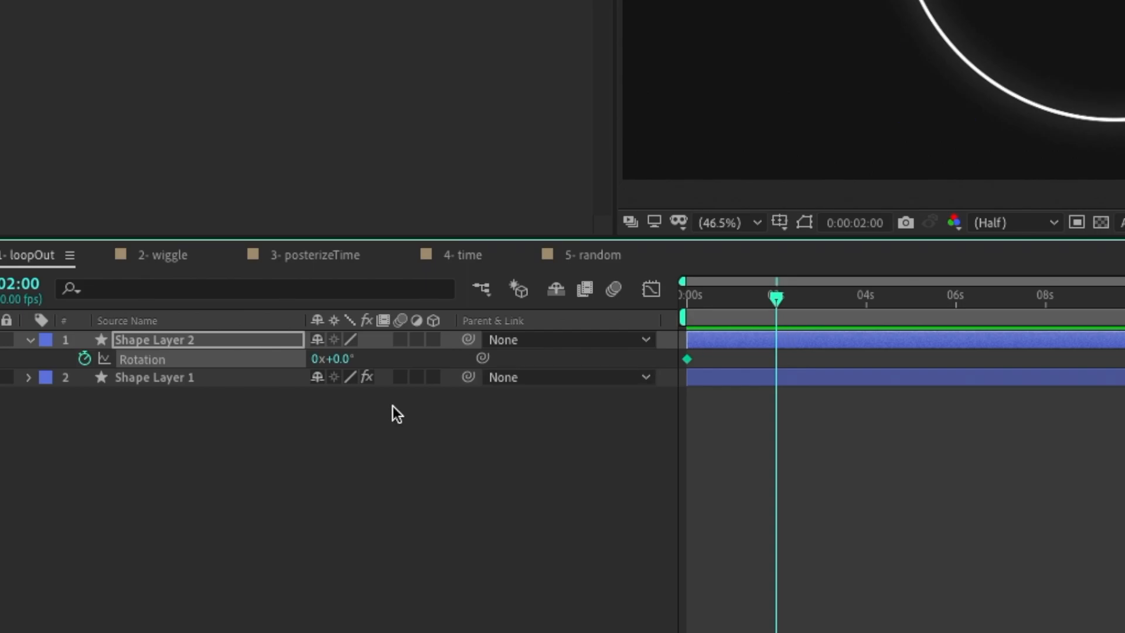
left_click(314, 360)
type("1")
key("Return")
- Add a rotation keyframe of 2 revolutions to Shape Layer 2 at 4 s
left_click_drag(797, 298, 866, 309)
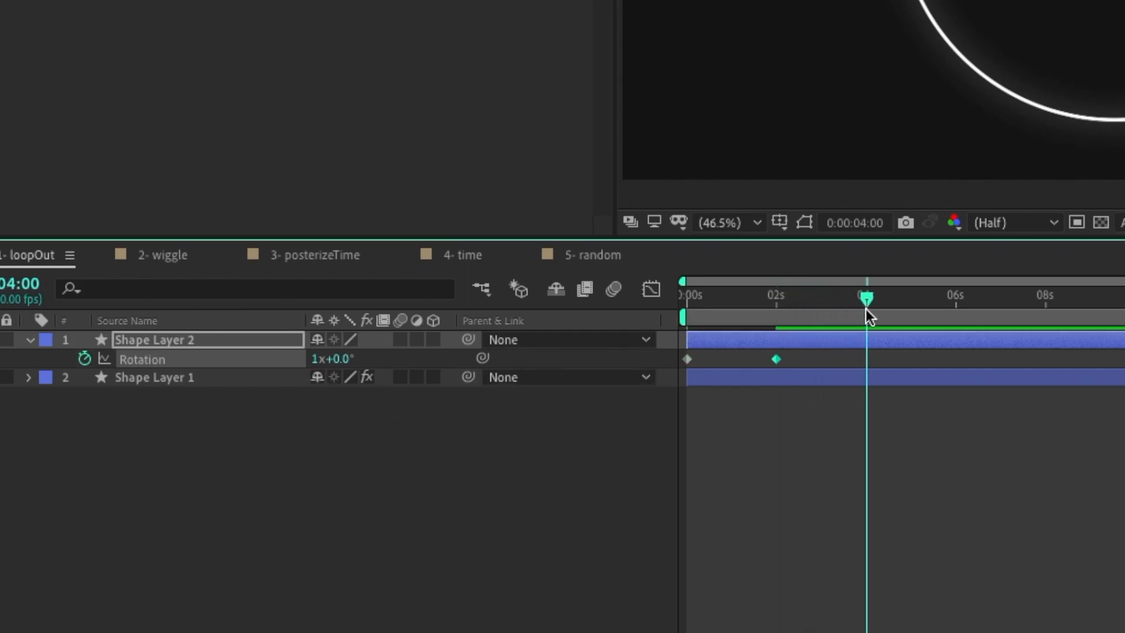
left_click(314, 359)
type("2")
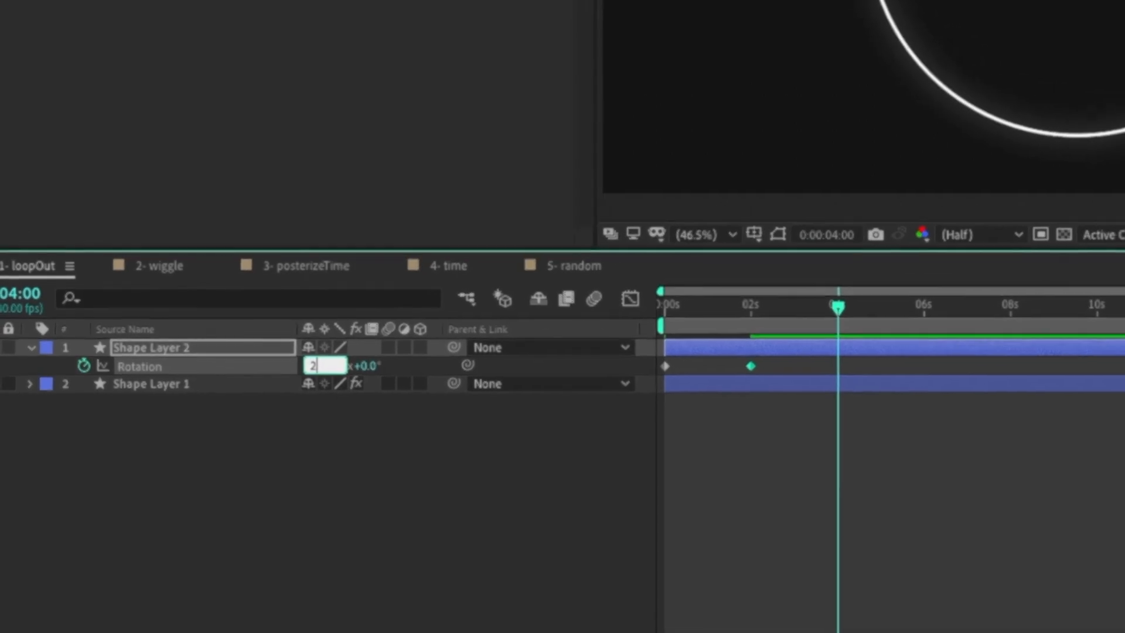
key("Return")
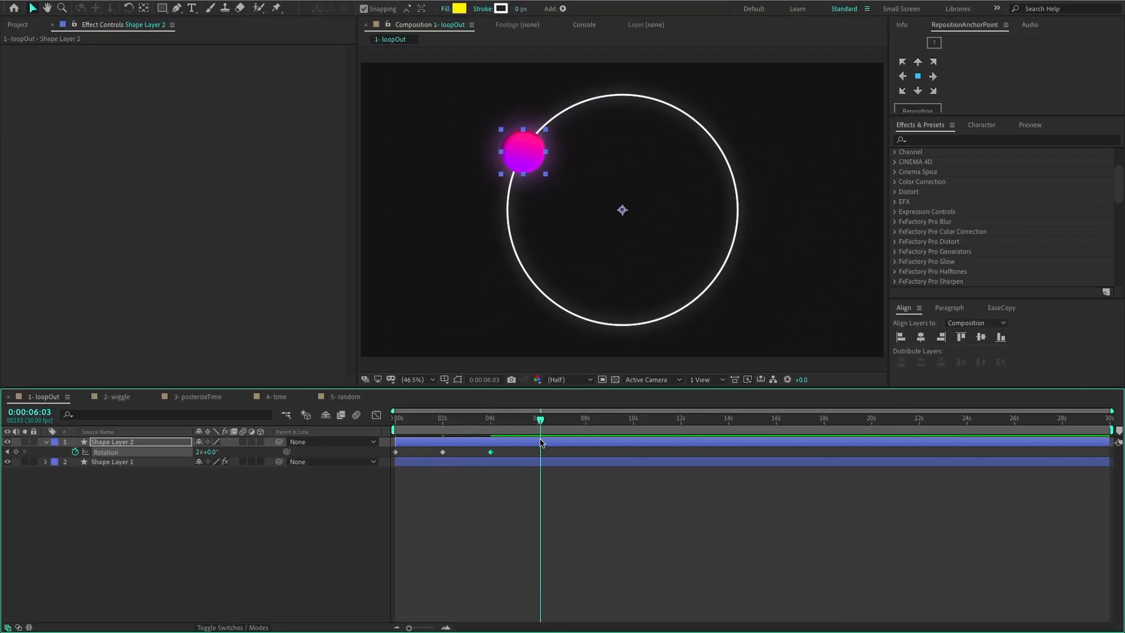
- Add rotation keyframes of 3 revolutions at about 6 s and 4 revolutions at about 8 s, and preview the animation
left_click(206, 453)
type("3")
key("Return")
left_click_drag(539, 419, 582, 421)
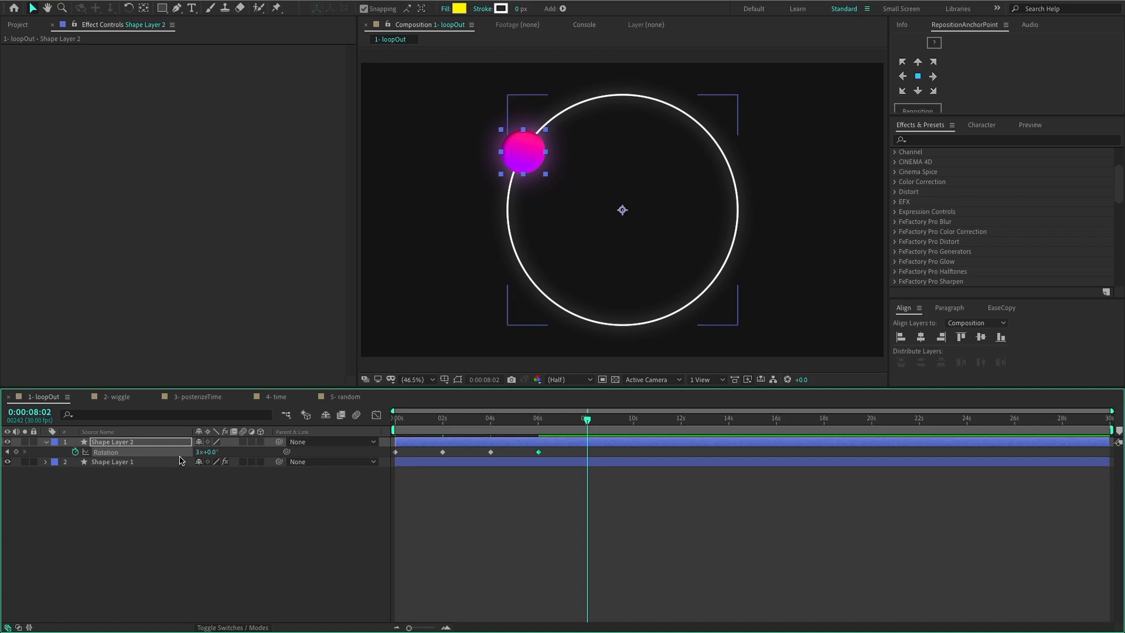
type("4")
key("Return")
key("space")
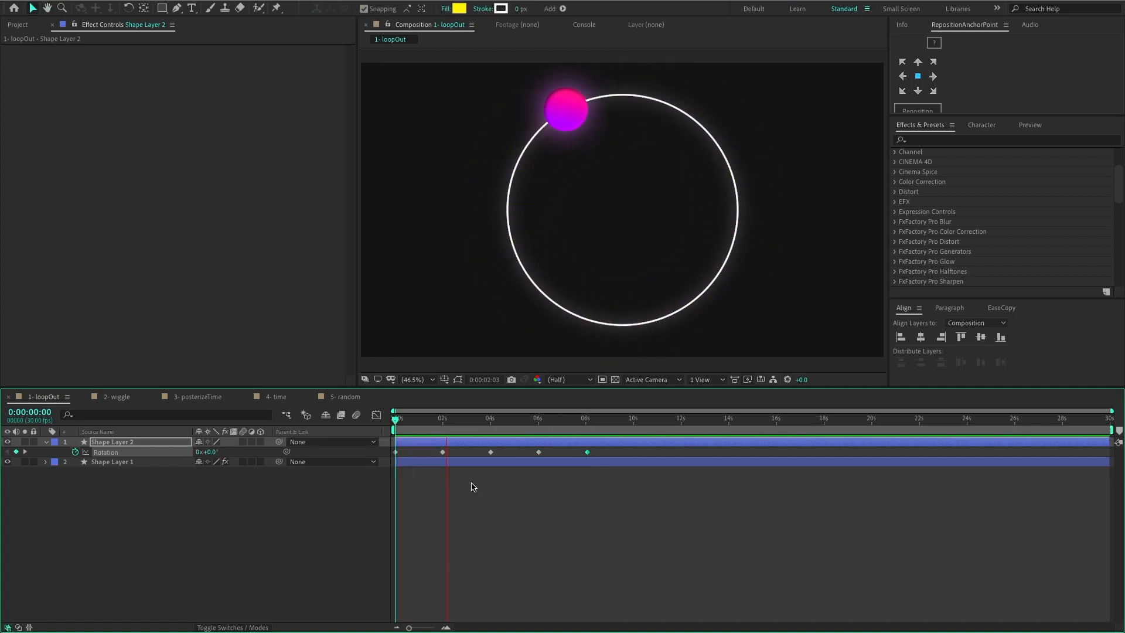
- Delete Shape Layer 2's rotation keyframes at about 4, 6 and 8 s
left_click(621, 454)
left_click_drag(621, 454, 464, 453)
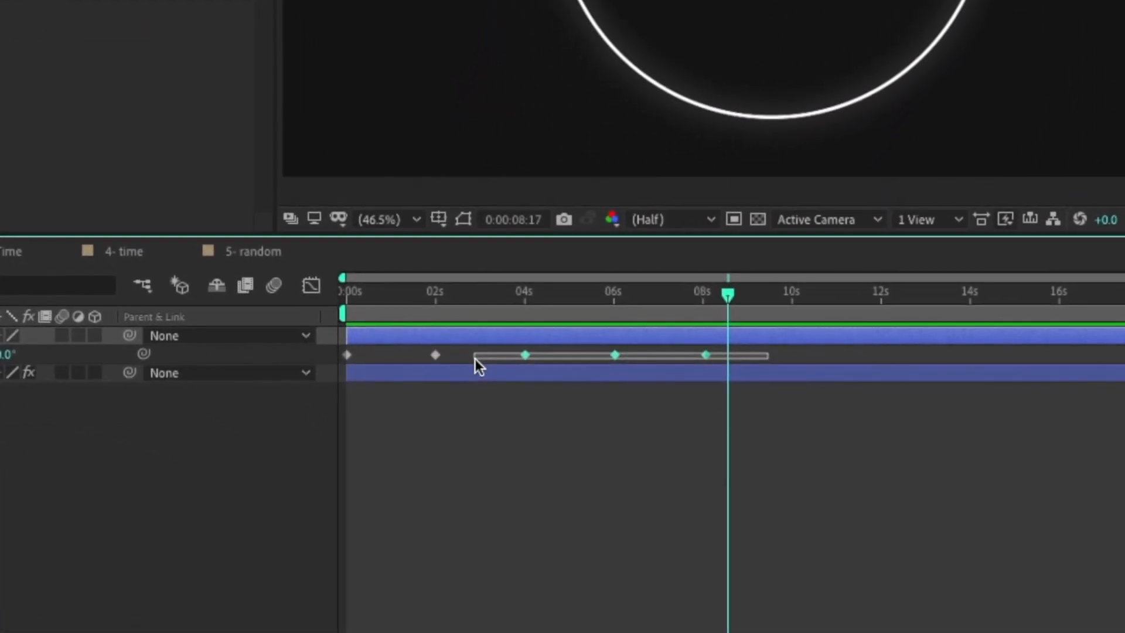
left_click_drag(476, 359, 510, 366)
key("Delete")
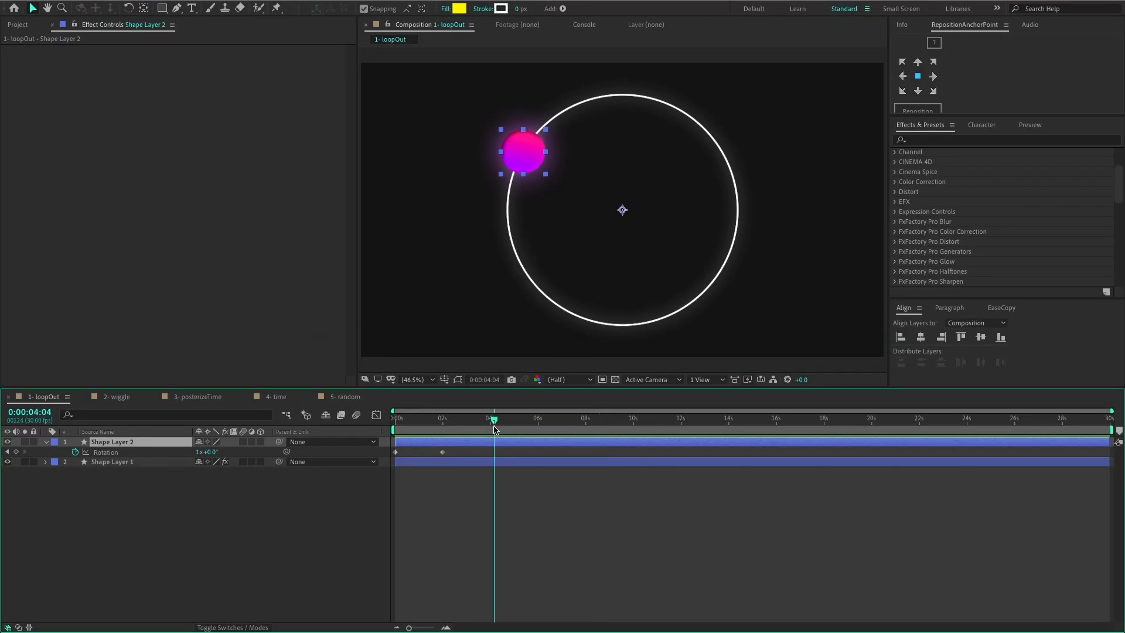
- Add an expression to Shape Layer 2's rotation and replace its default text with loopOut()
left_click_drag(494, 430, 461, 419)
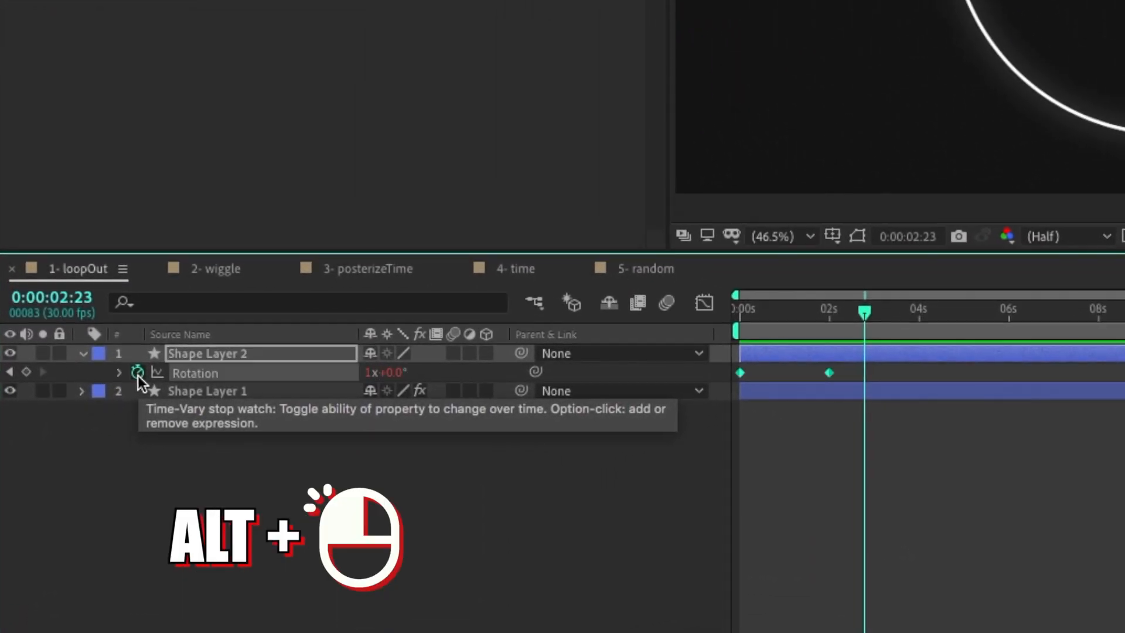
left_click(138, 374, "alt")
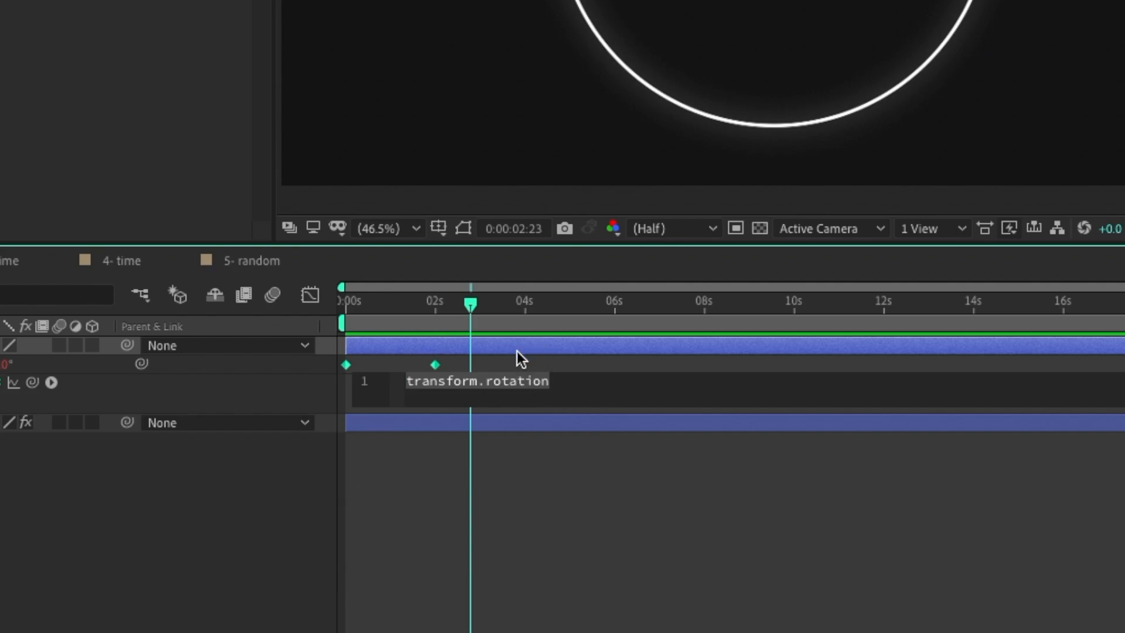
left_click_drag(597, 413, 543, 410)
left_click(591, 387)
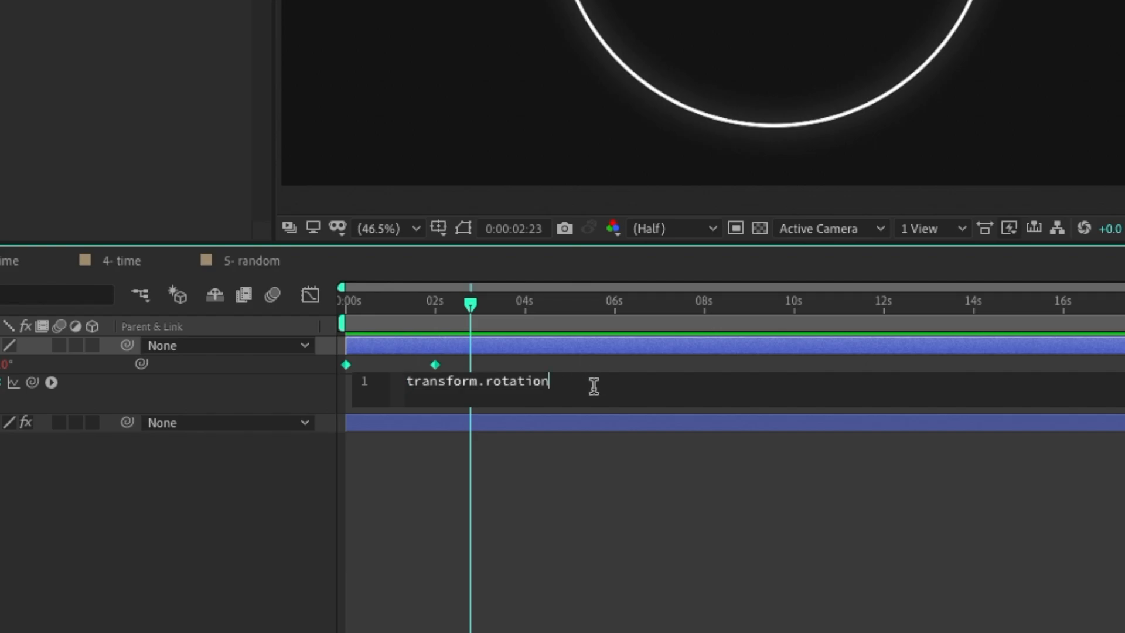
key("ctrl+a")
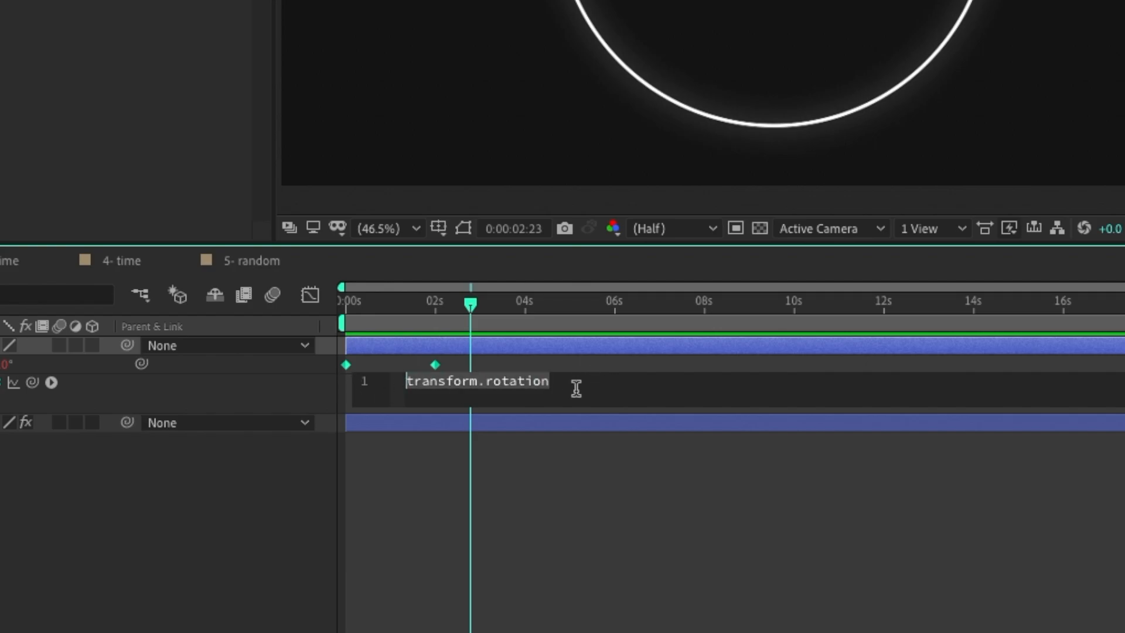
key("BackSpace")
type("loop")
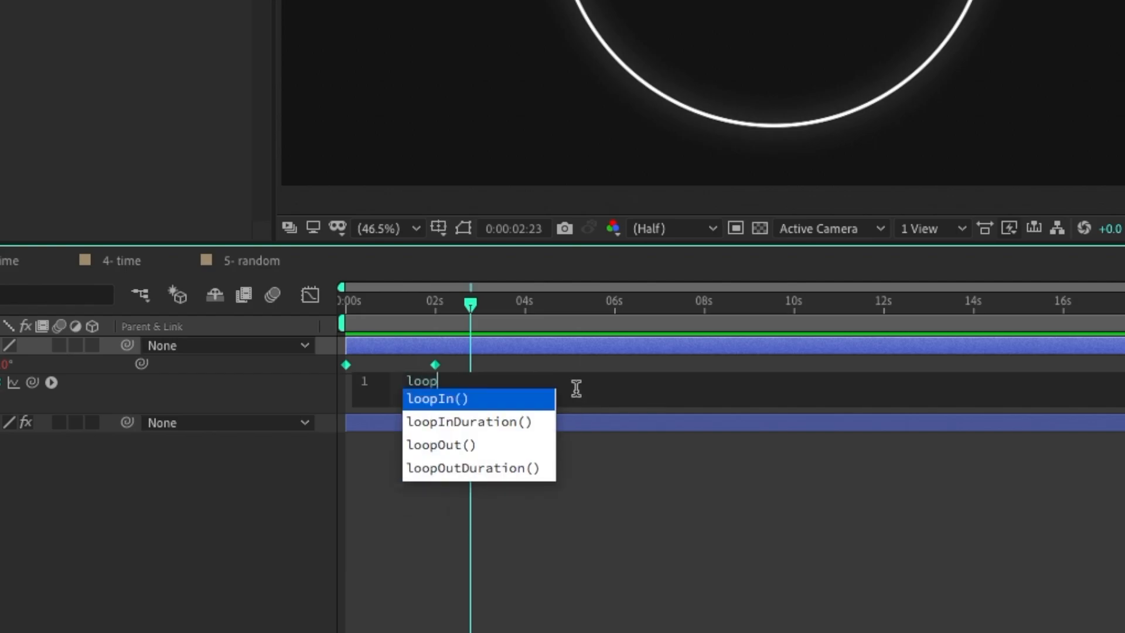
key("Down")
key("Down")
key("Down")
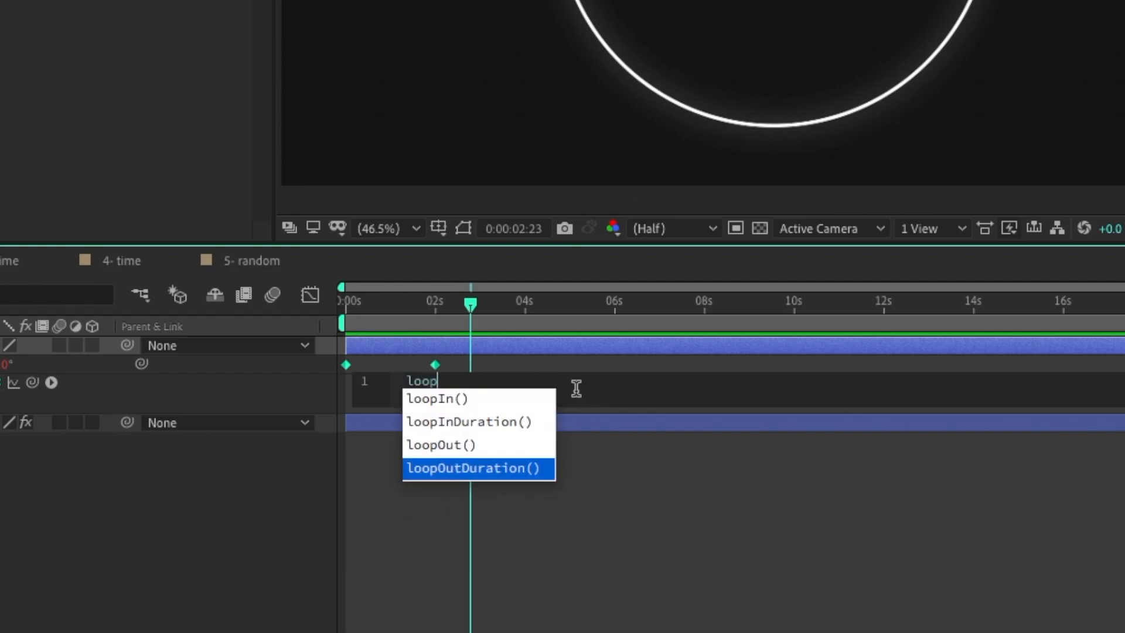
key("Up")
key("Return")
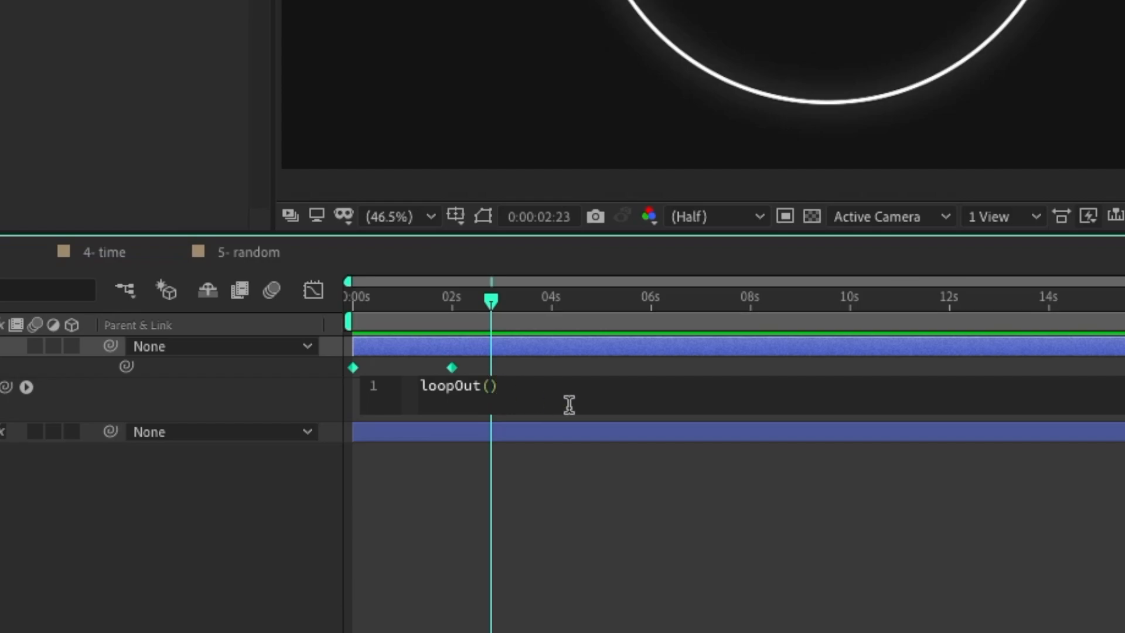
- Give the loopOut expression the 'continue' loop type, apply it and preview the animation
type("'")
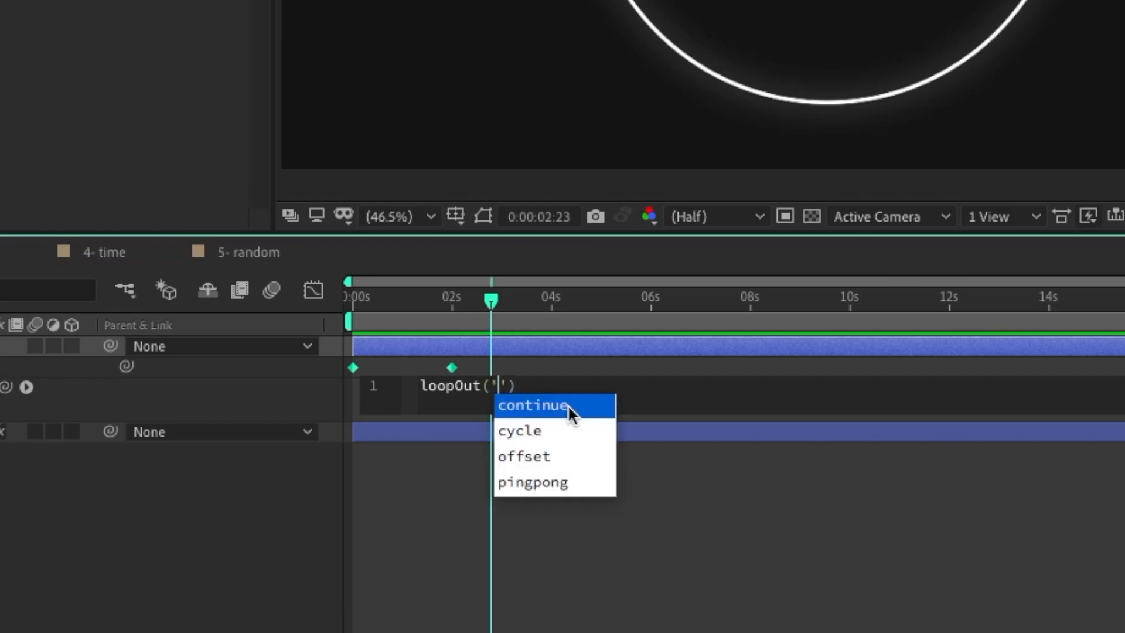
key("Down")
key("Down")
key("Down")
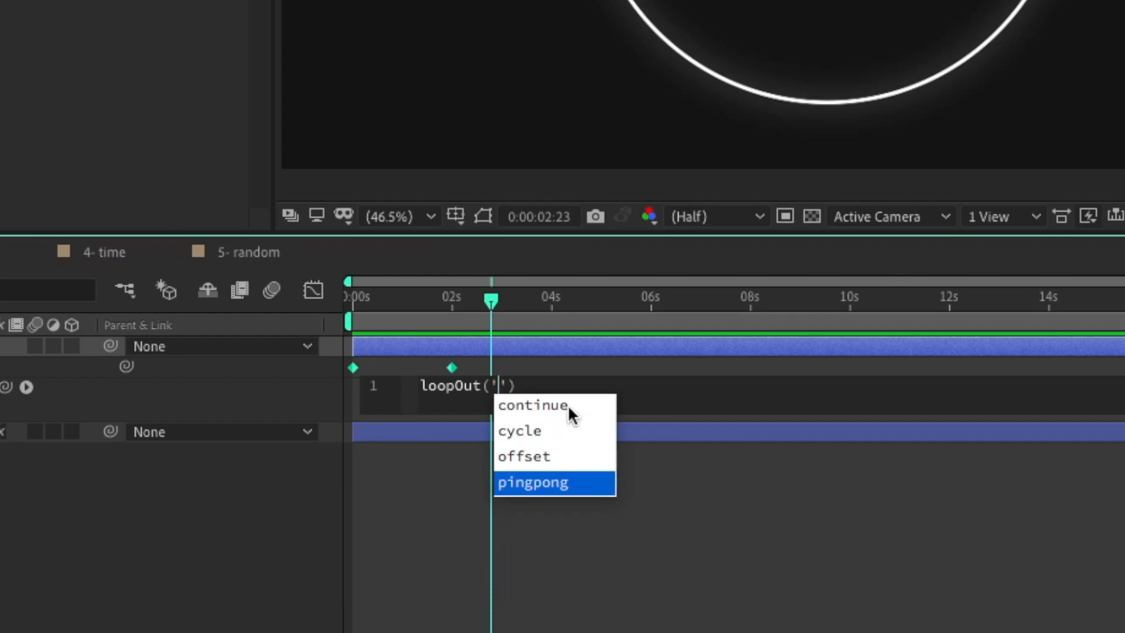
key("Up")
key("Up")
key("Up")
key("Down")
key("Down")
key("Down")
key("Up")
key("Up")
key("Up")
key("Return")
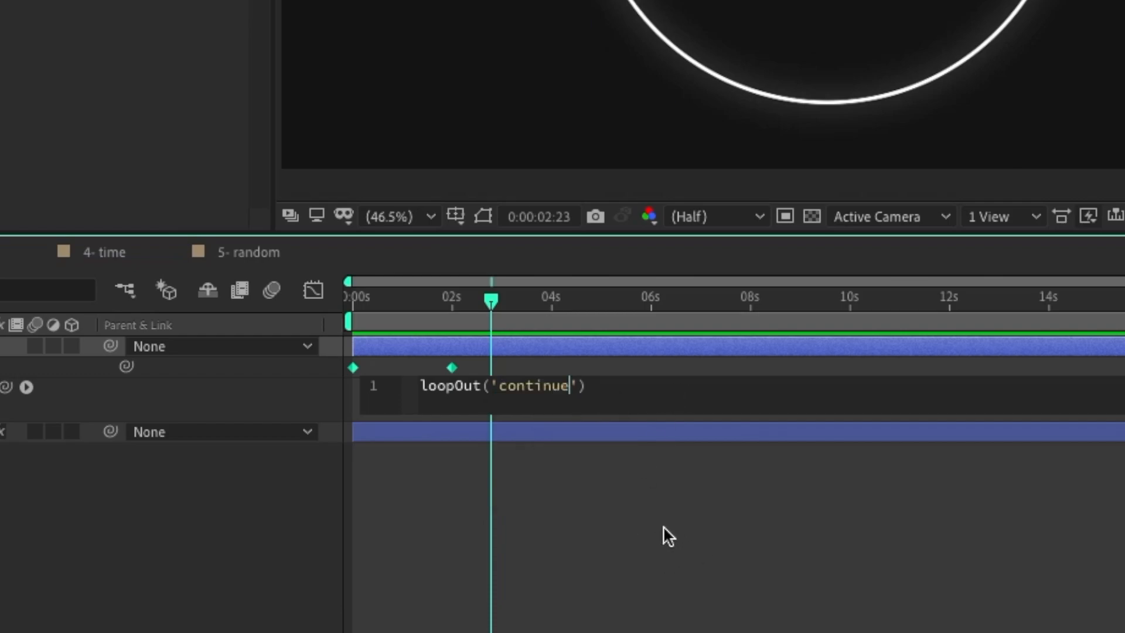
left_click(716, 533)
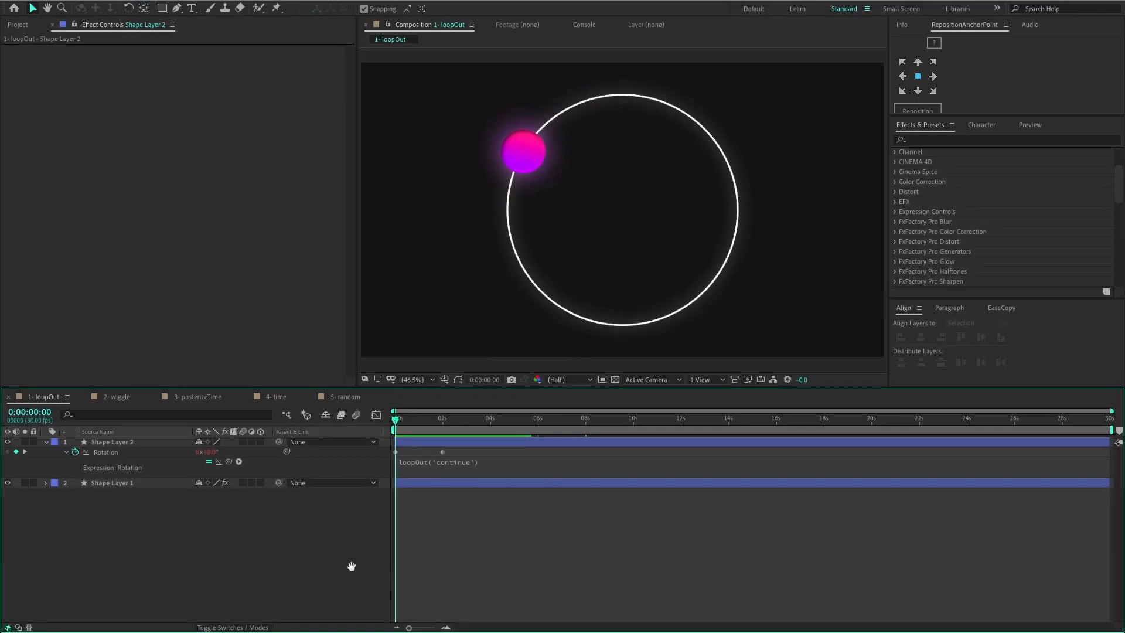
key("space")
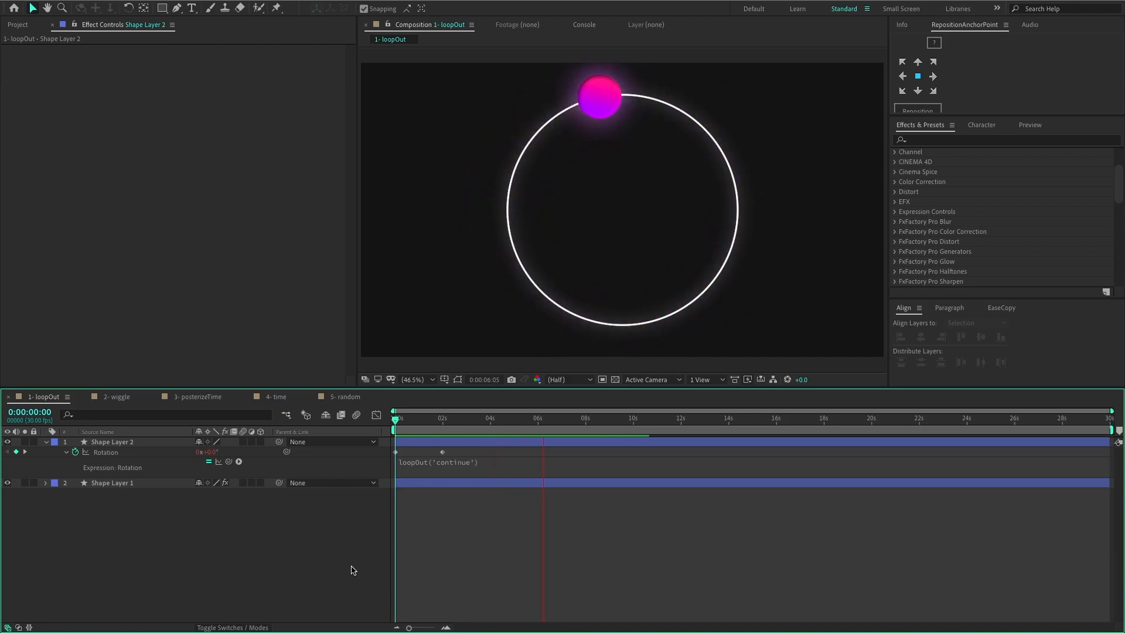
- Change the rotation expression to loopOut('pingpong') and preview the animation from the start
left_click(501, 463)
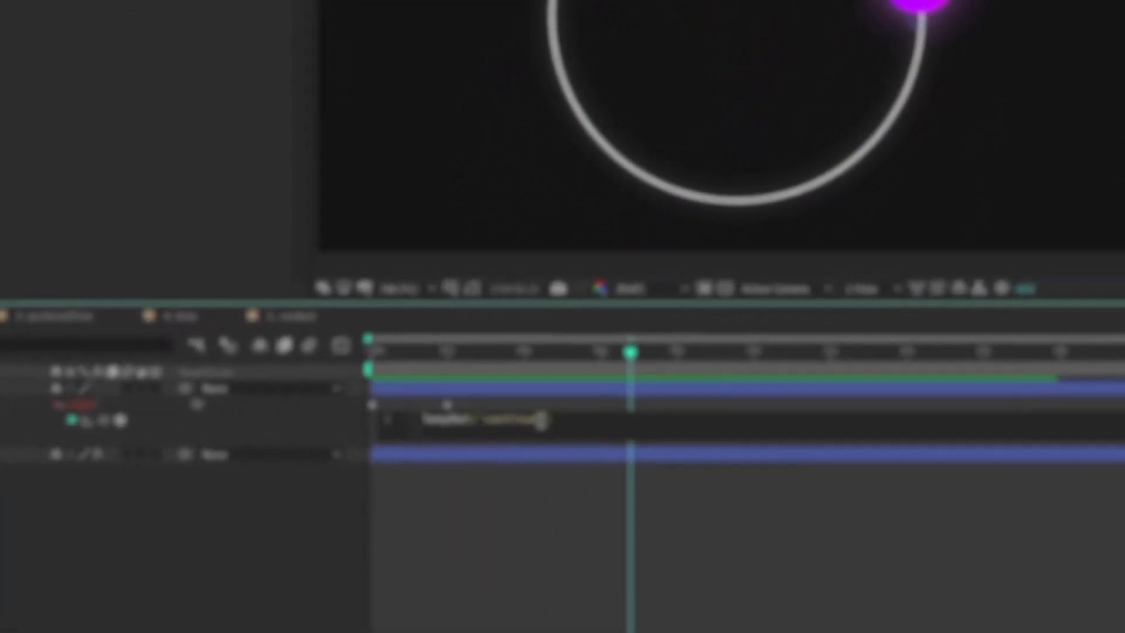
double_click(488, 462)
key("BackSpace")
type("pingpong")
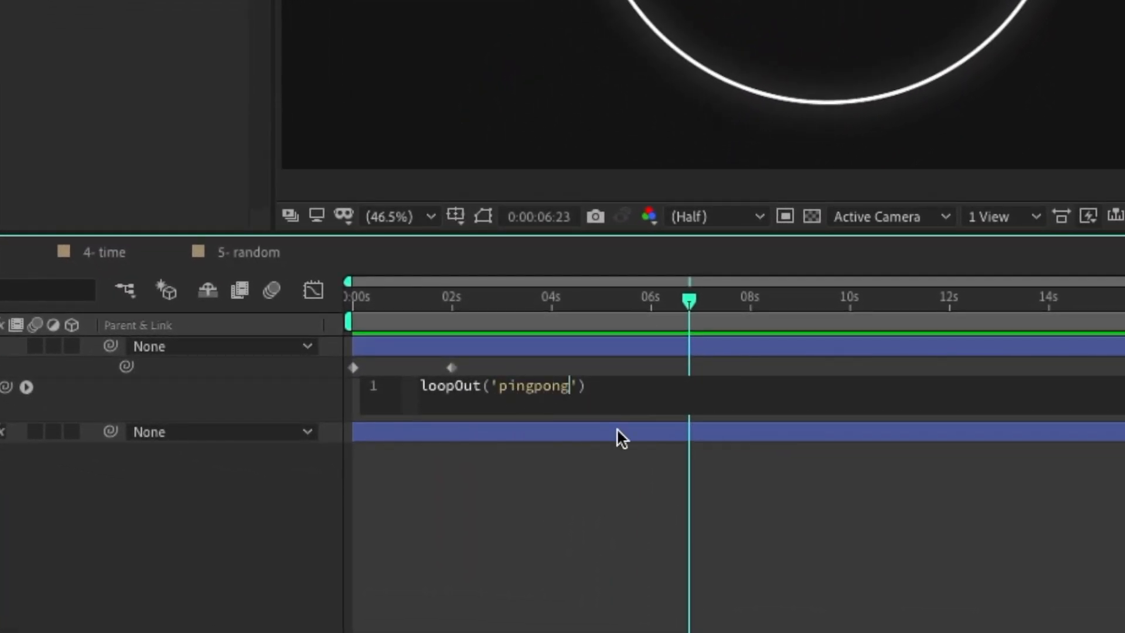
left_click(511, 326)
left_click_drag(511, 308, 355, 308)
key("space")
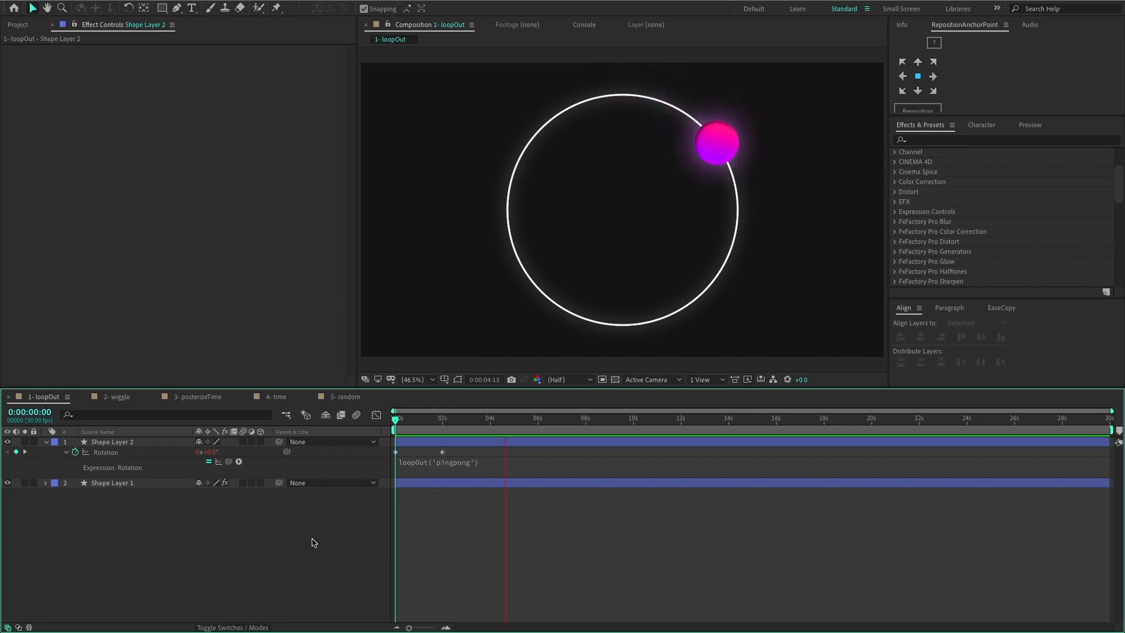
- Clear the 'pingpong' argument in the loopOut expression and look through the available loop types
left_click(477, 462)
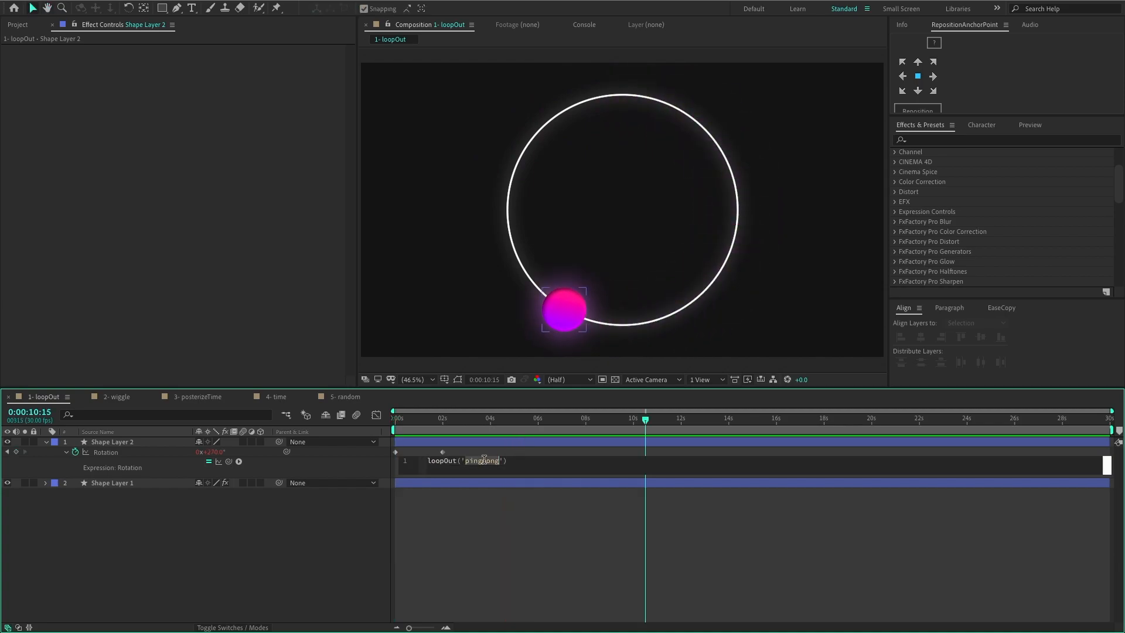
key("BackSpace")
key("Down")
key("Down")
key("Down")
key("Up")
key("Up")
key("Up")
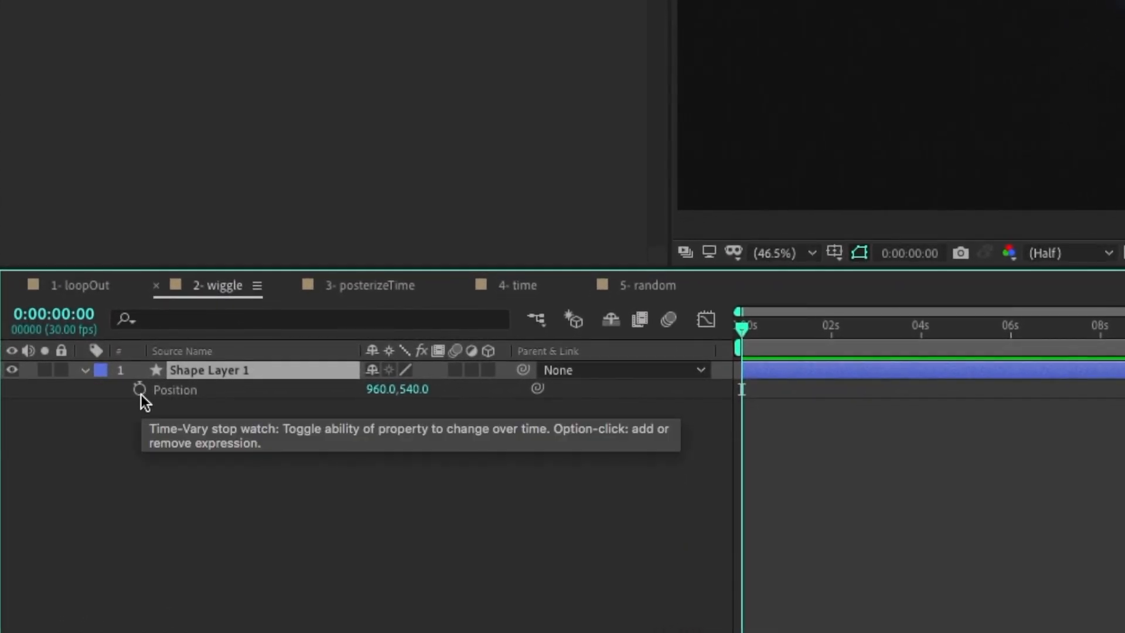
- Add the expression wiggle(freq, amp) to Shape Layer 1's position in the 2- wiggle composition
left_click(140, 389, "alt")
type("wigg")
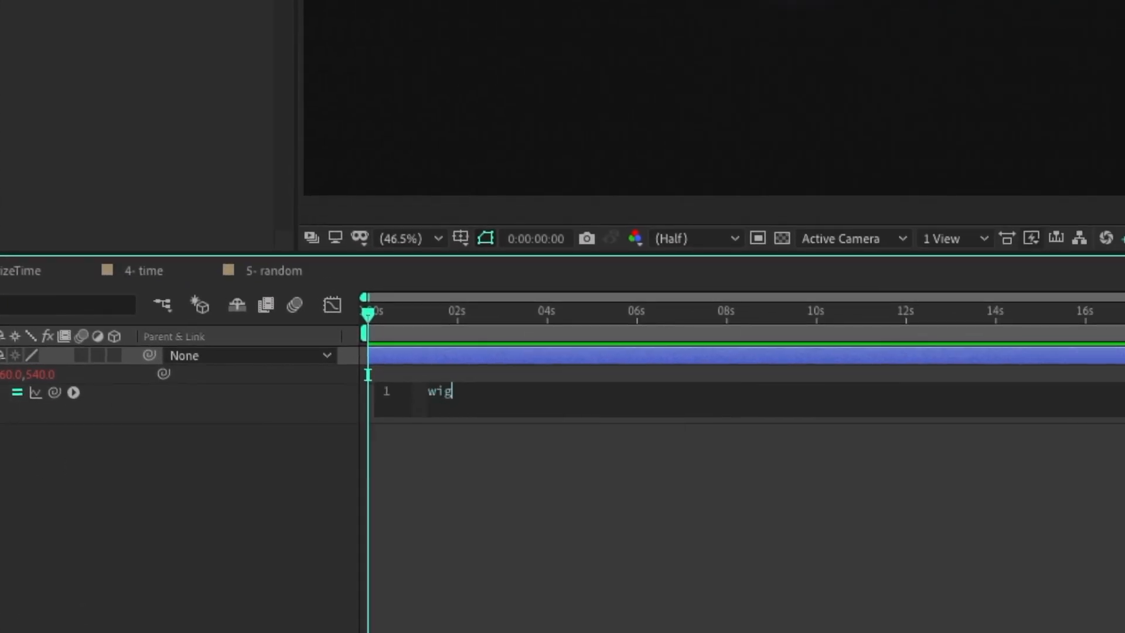
key("Return")
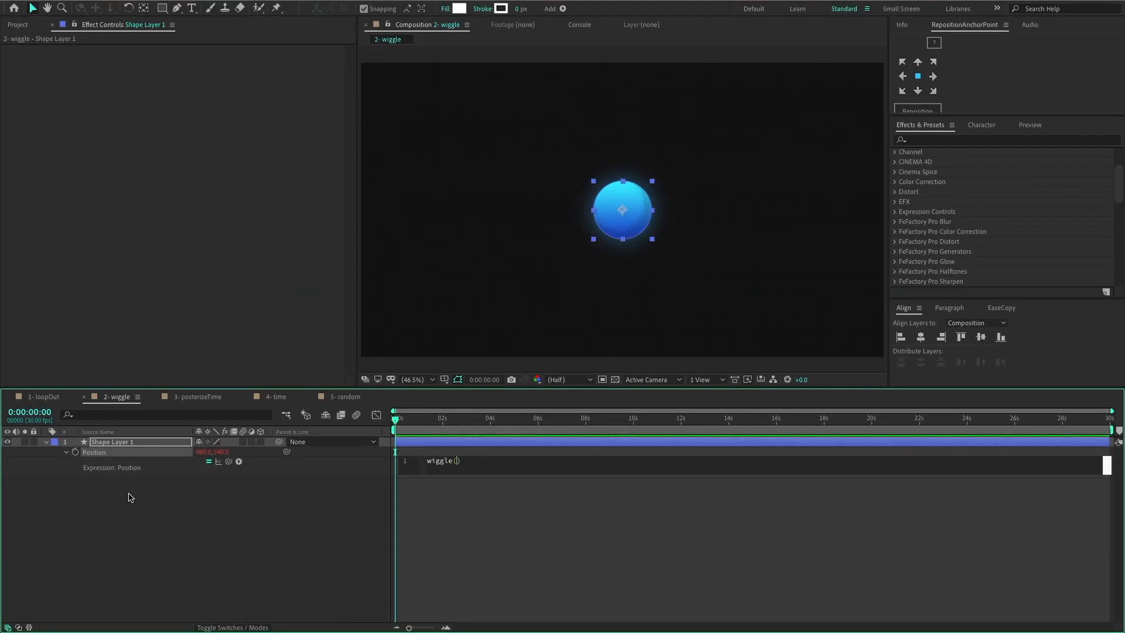
type("freq, ")
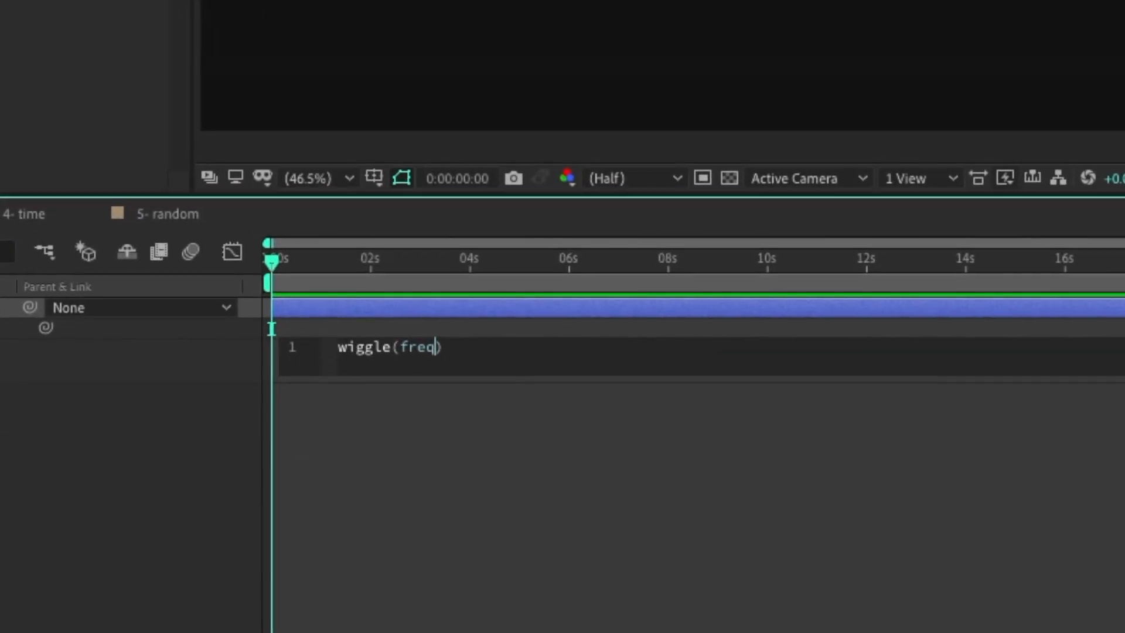
type("amp)")
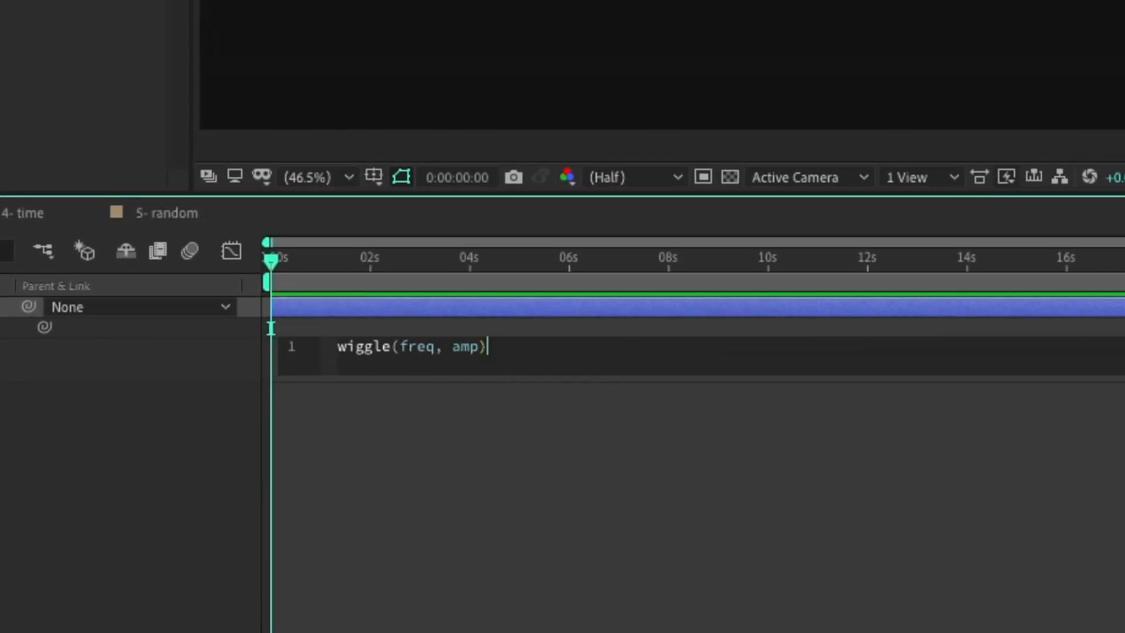
- Replace the wiggle placeholders with a frequency of 50 and an amplitude of 100, apply the expression and preview it
key("BackSpace")
key("BackSpace")
key("BackSpace")
key("BackSpace")
key("BackSpace")
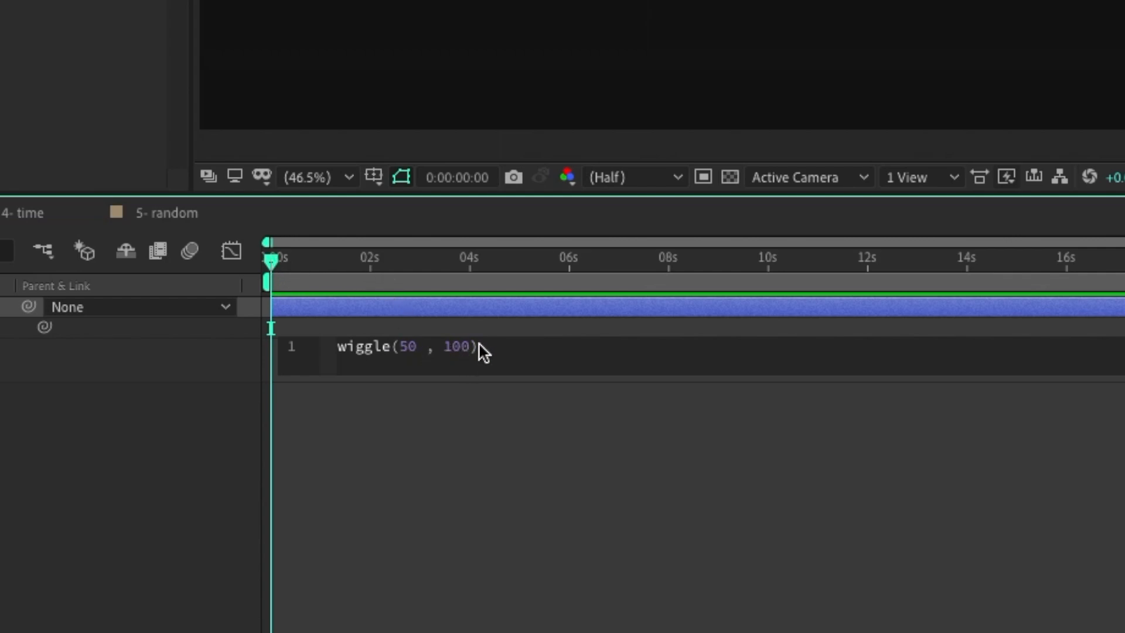
left_click(717, 505)
key("space")
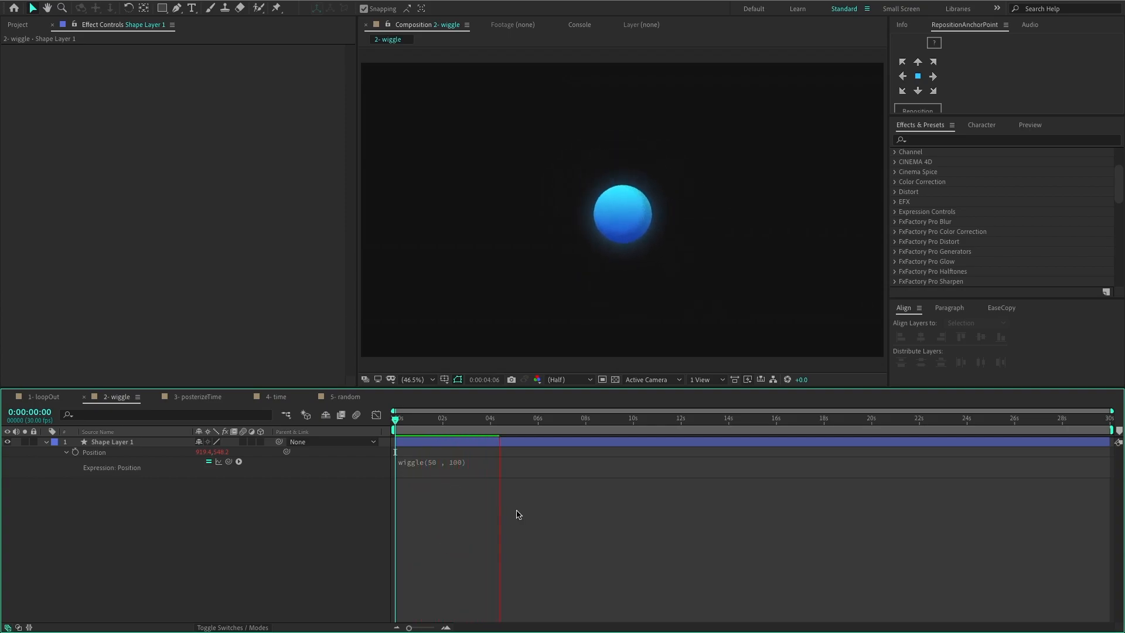
- Change Shape Layer 1's wiggle expression to a frequency of 2 and an amplitude of 50
left_click(460, 462)
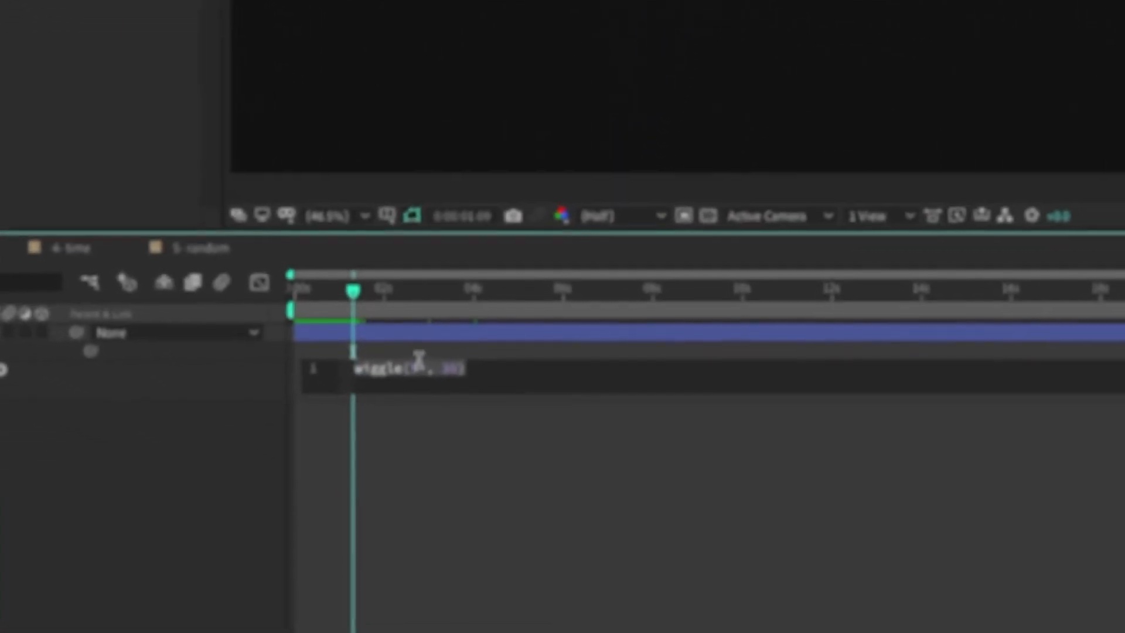
double_click(418, 366)
key("BackSpace")
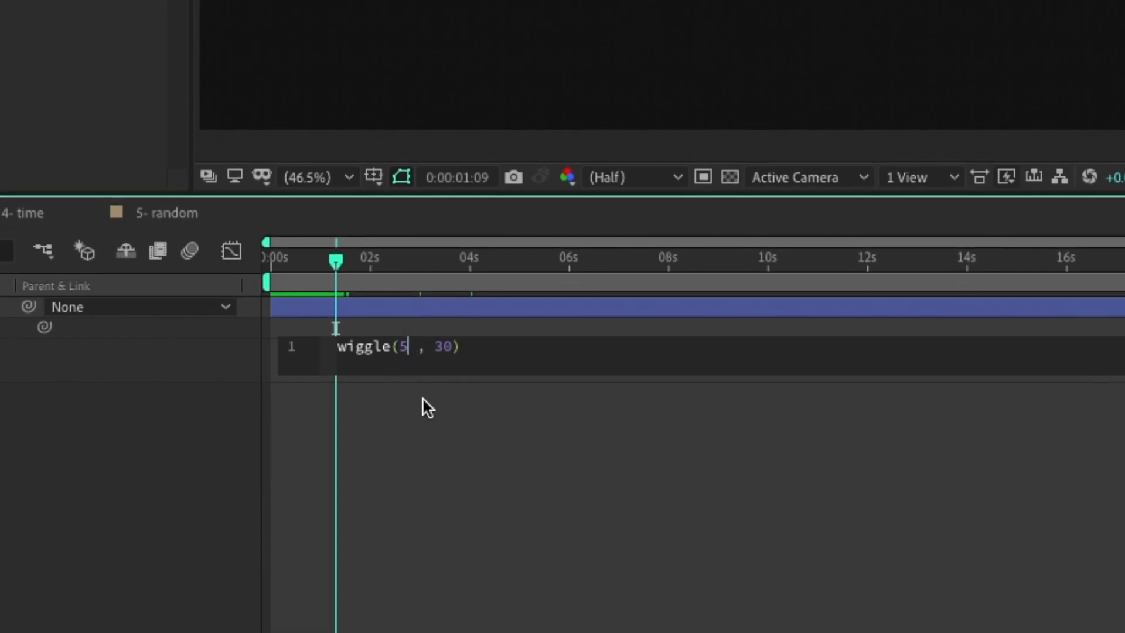
type("2")
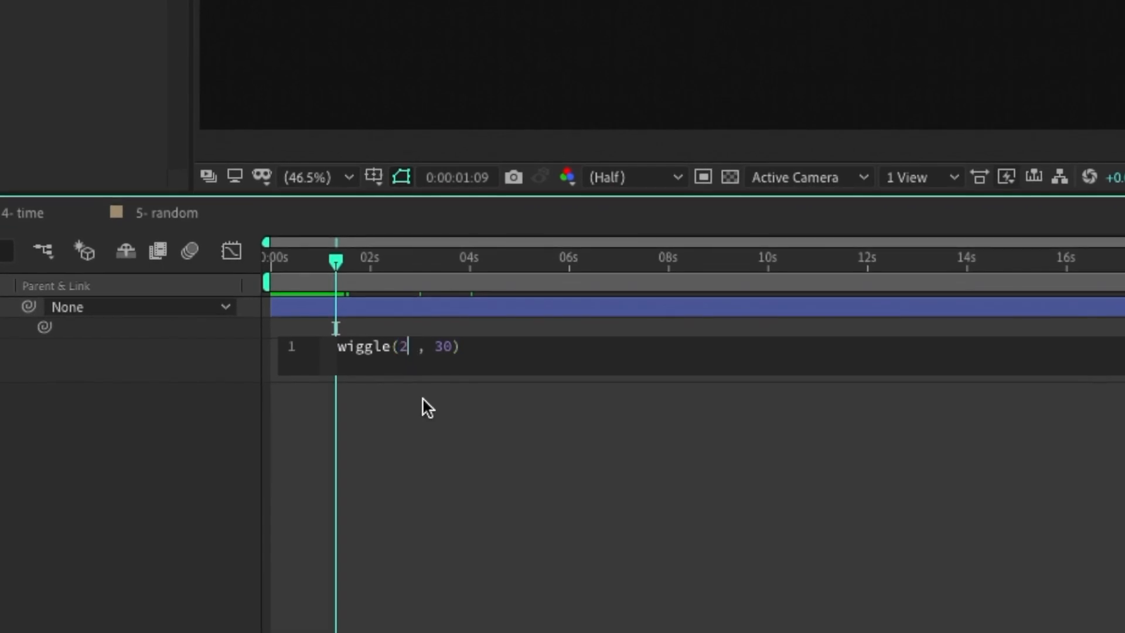
left_click(452, 346)
key("BackSpace")
key("BackSpace")
type("50")
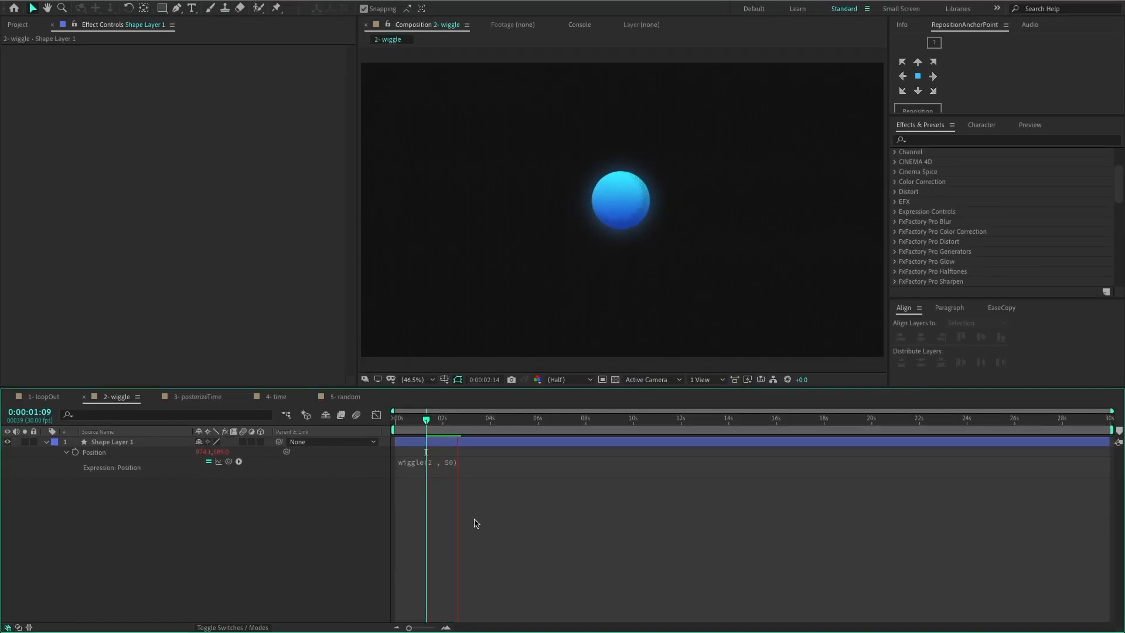
- Preview the slower wiggle motion of the blue ball from the start of the composition
key("space")
key("Home")
left_click(438, 460)
left_click(491, 448)
key("space")
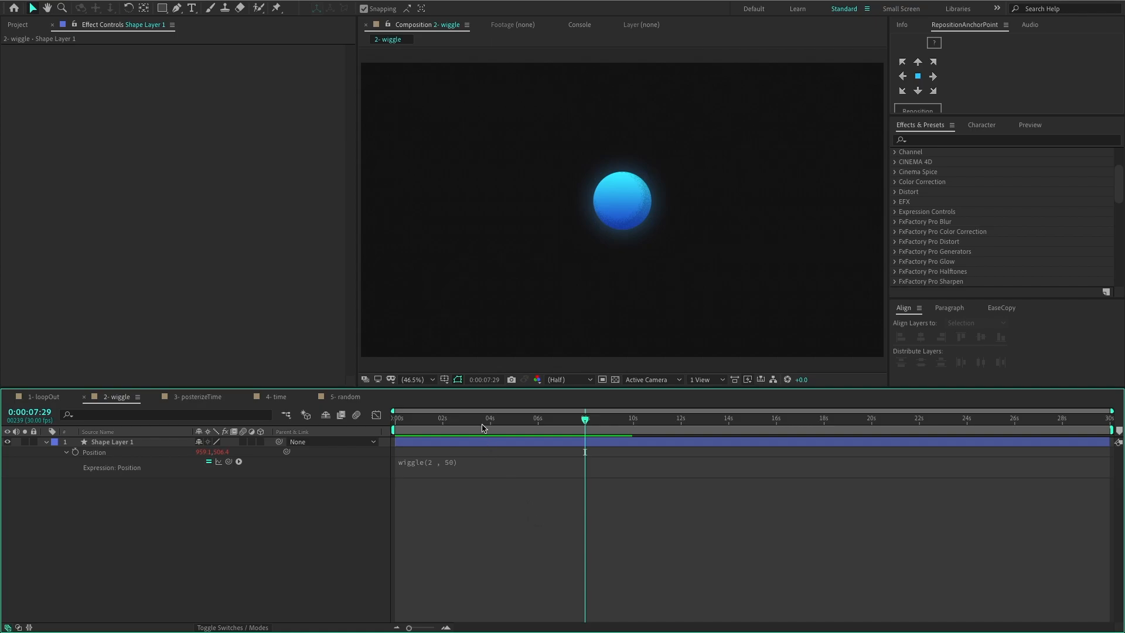
key("space")
- Find the Slider Control effect and add two instances of it to Shape Layer 1
left_click(957, 140)
type("slider")
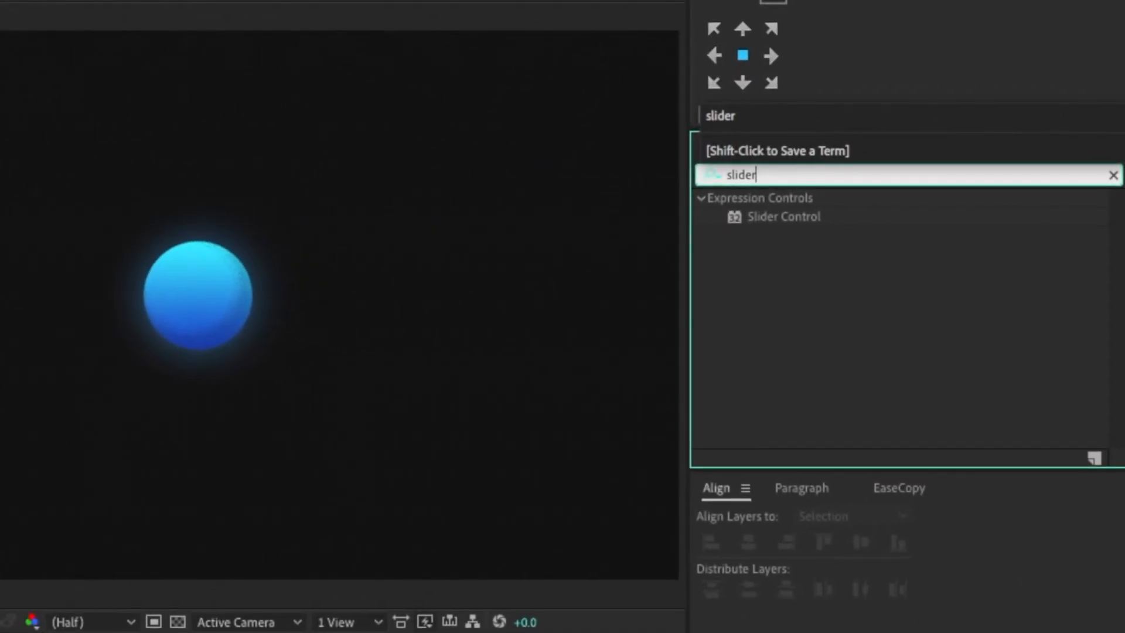
left_click(761, 217)
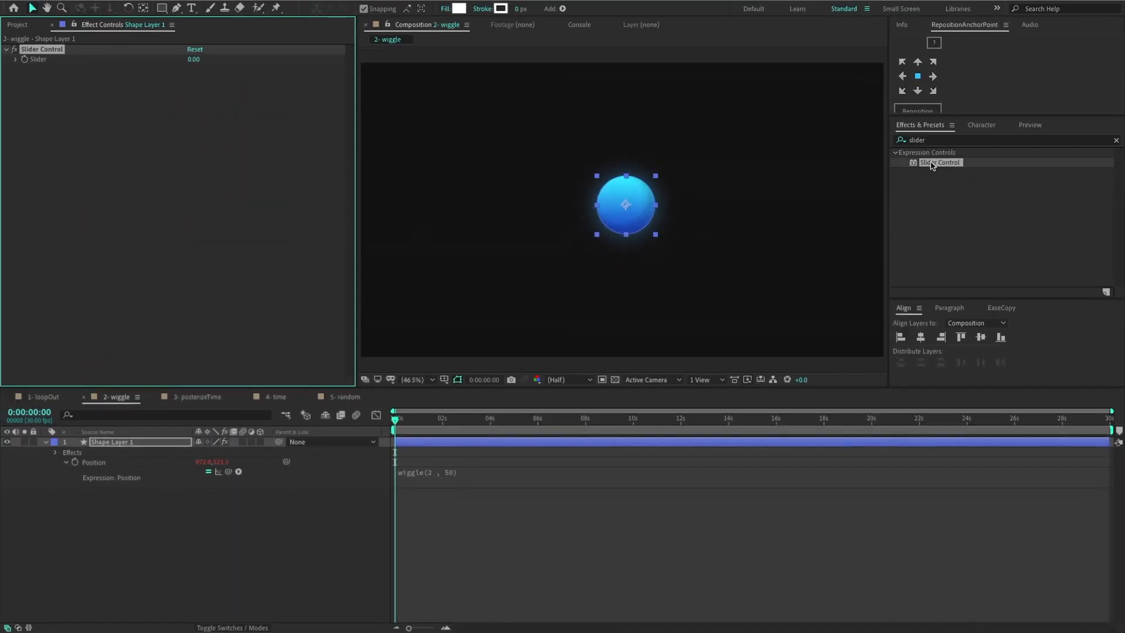
left_click_drag(837, 195, 186, 178)
- Link the wiggle frequency to Slider Control and the amplitude to Slider Control 2, closing the expression with the missing parenthesis
double_click(430, 473)
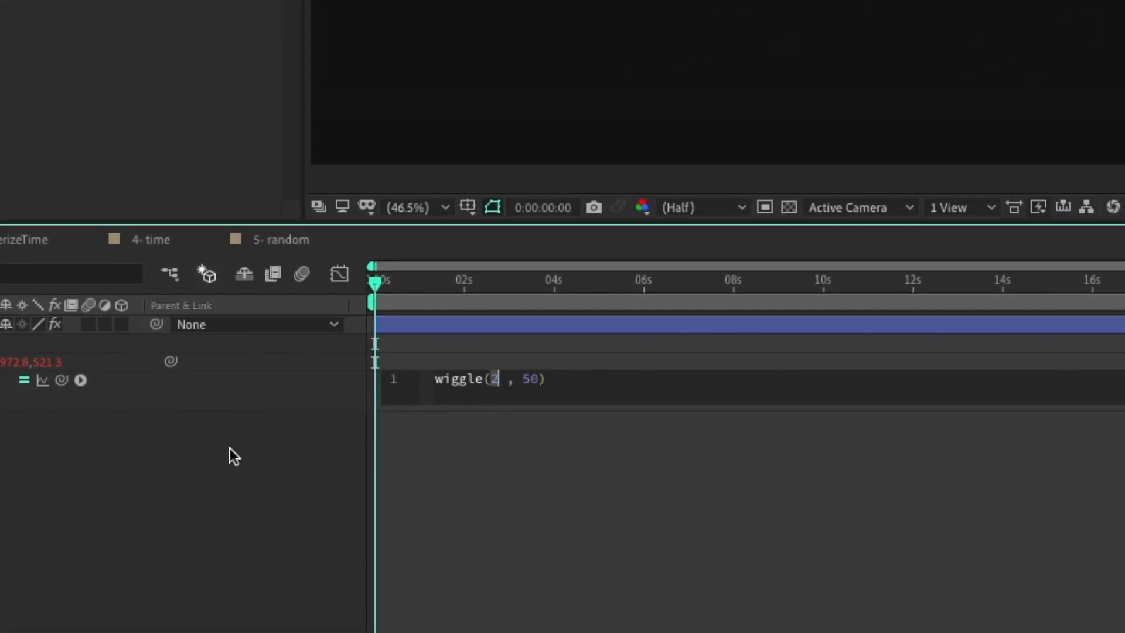
left_click_drag(332, 397, 93, 111)
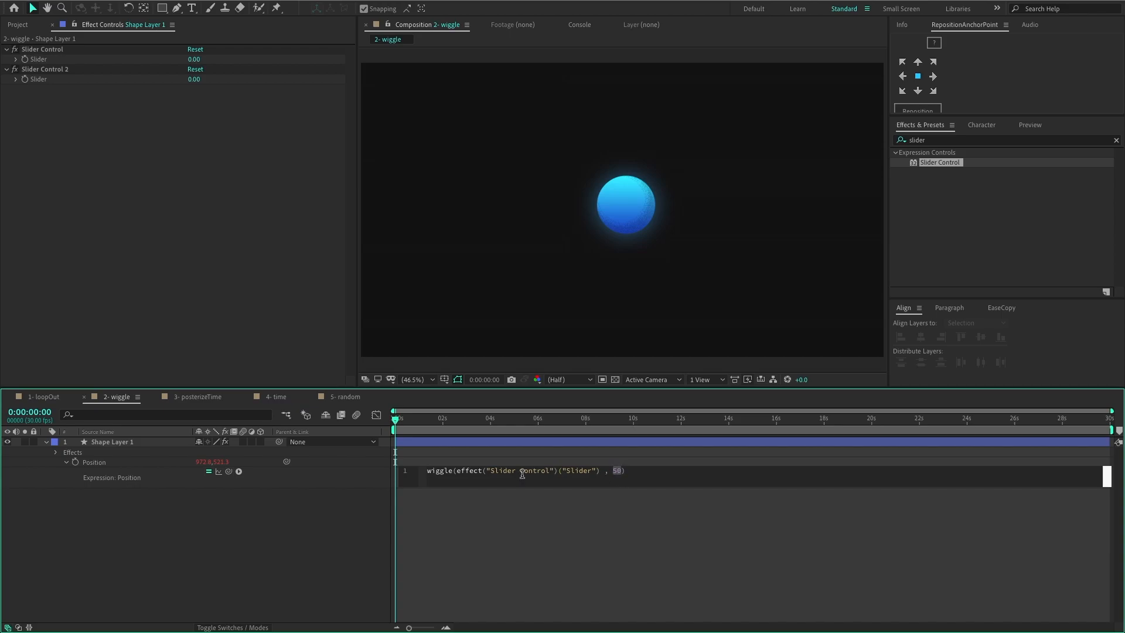
left_click_drag(256, 352, 56, 81)
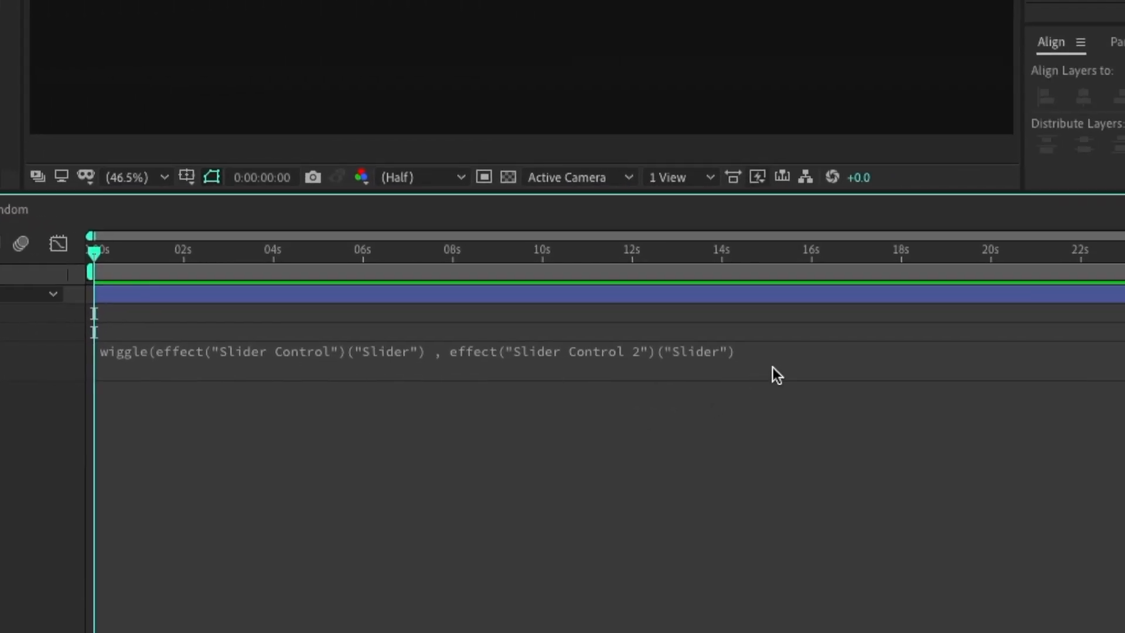
left_click(774, 364)
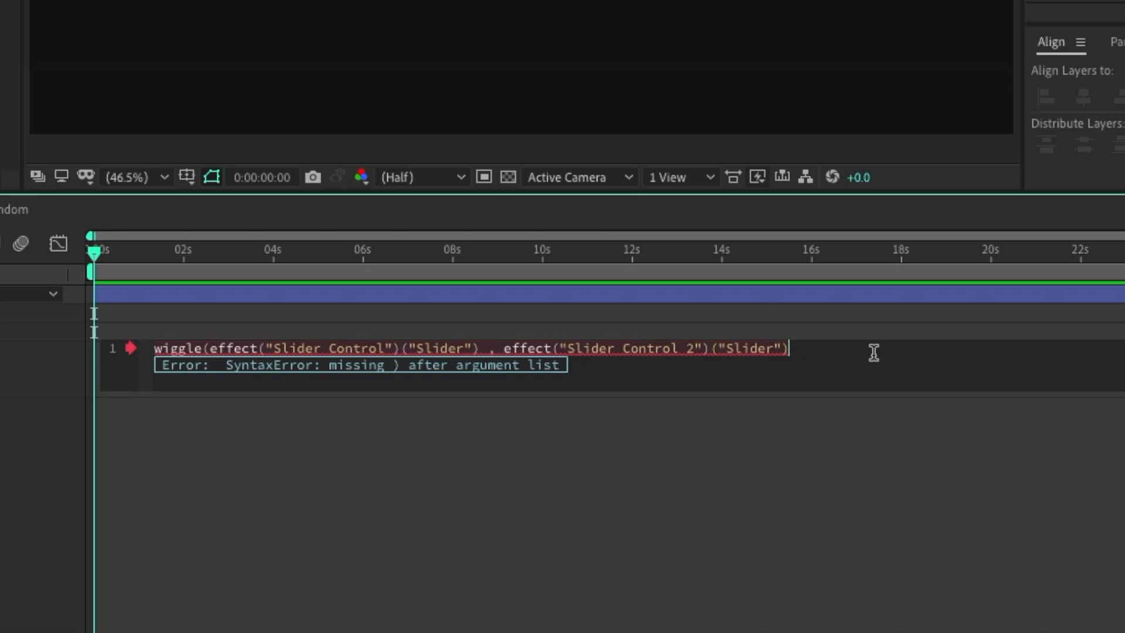
left_click(293, 516)
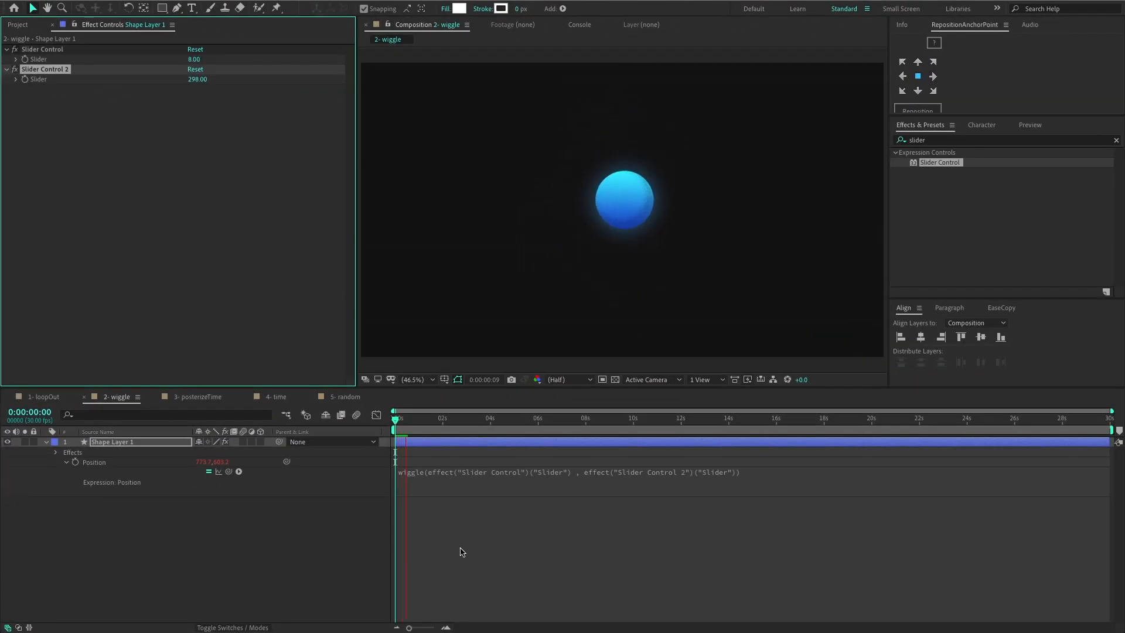
- Reset both slider controls, keyframe their values over time and preview the wiggle animation
left_click(194, 49)
left_click(194, 69)
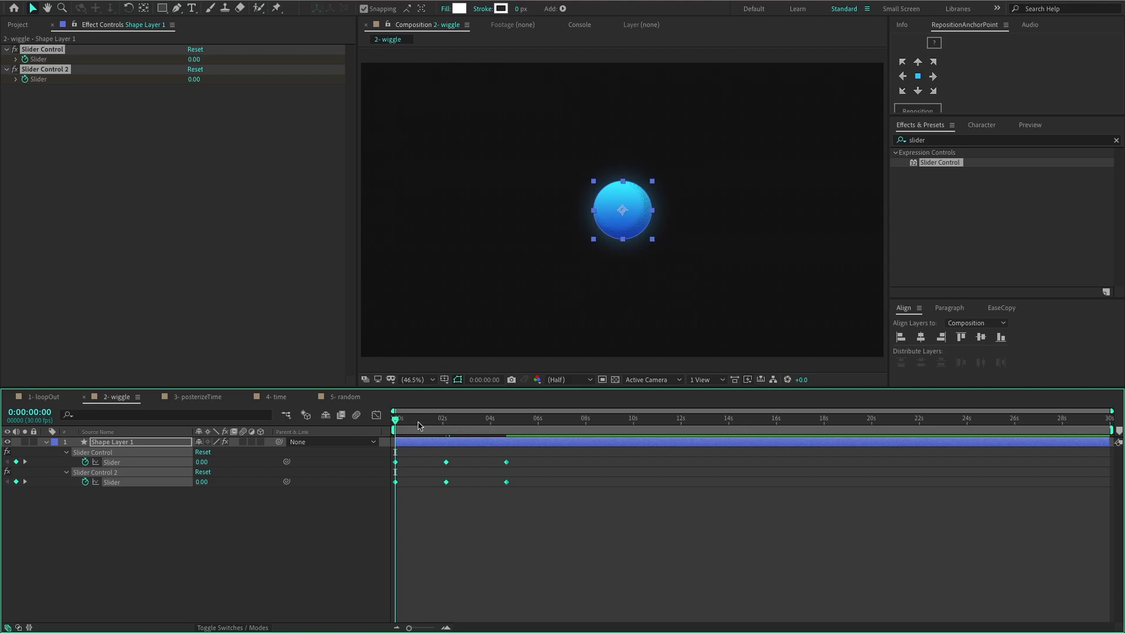
key("space")
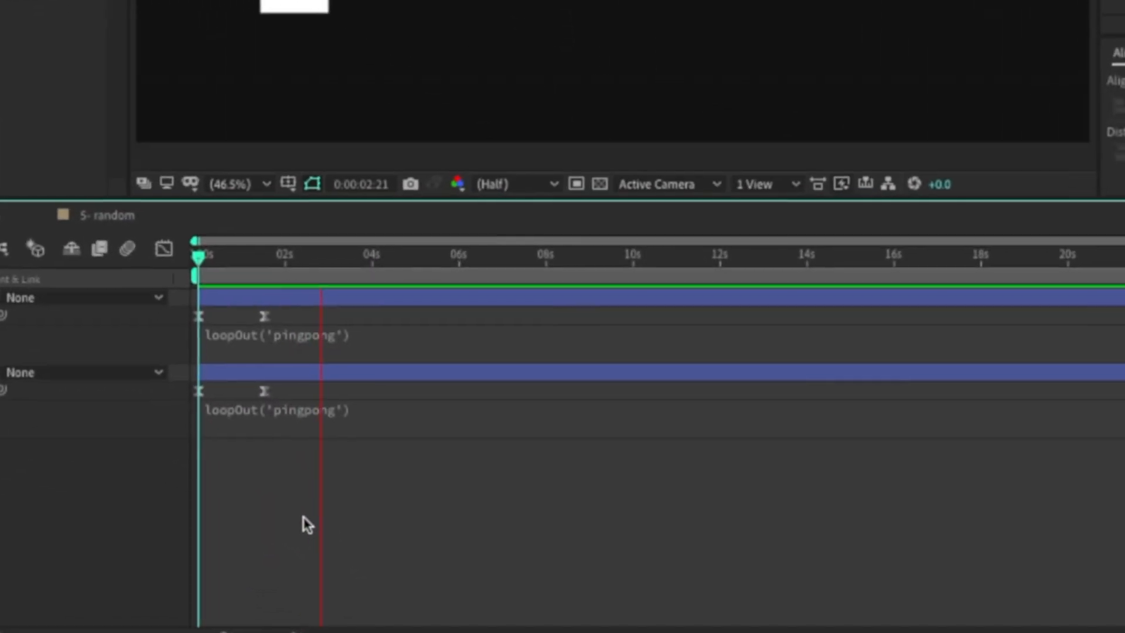
- Preview the two looping squares in the 3- posterizeTime composition
left_click_drag(276, 252, 50, 266)
key("space")
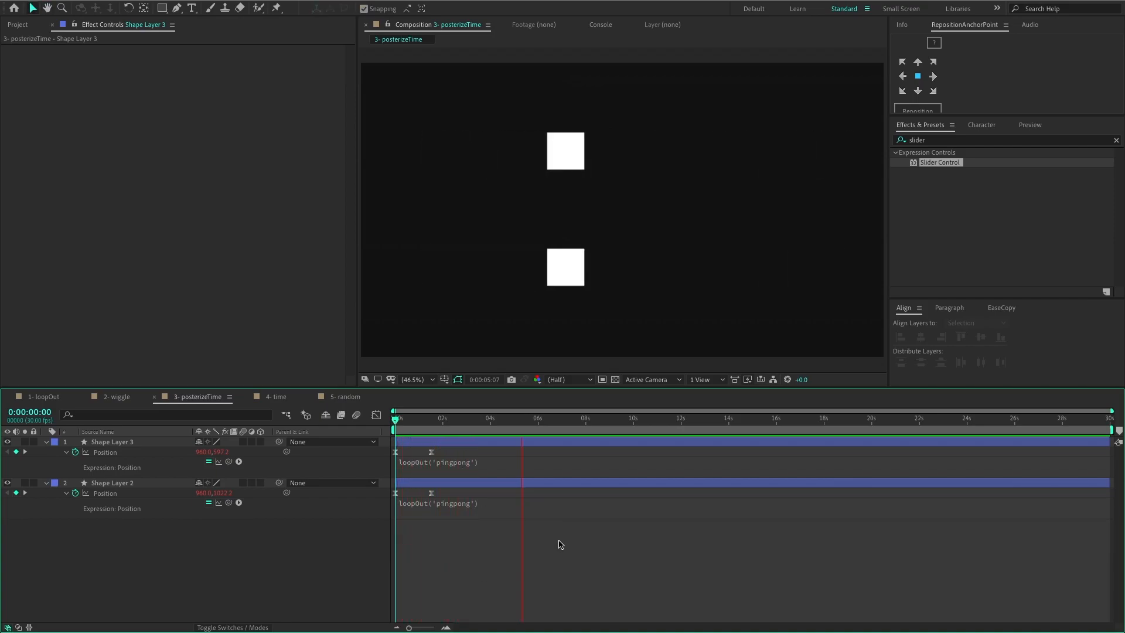
key("space")
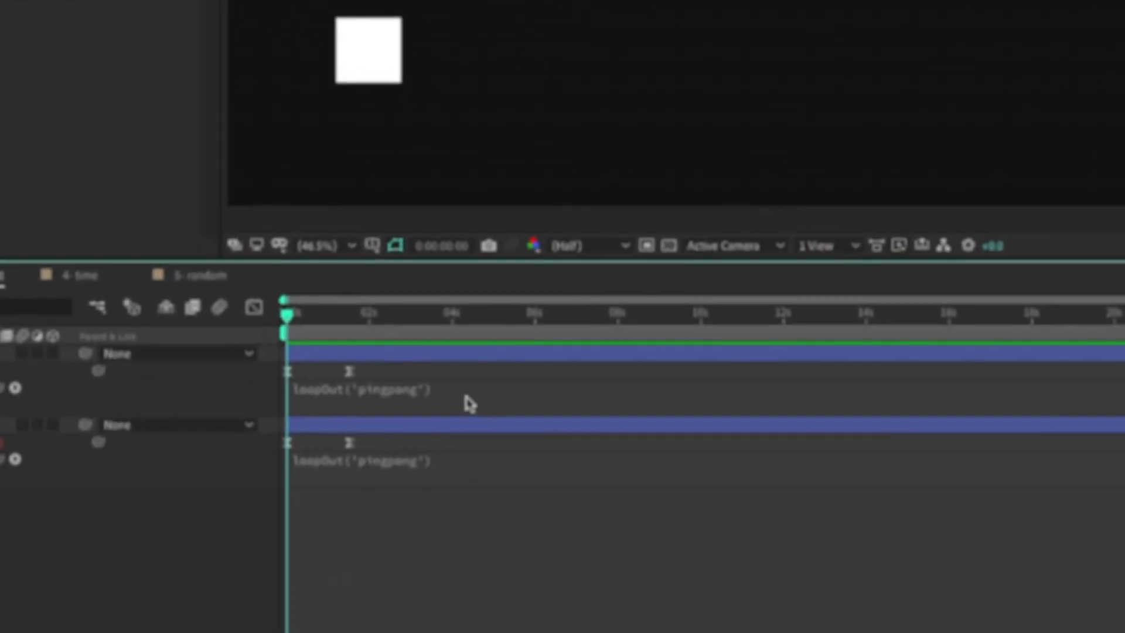
- Add posterizeTime(15) on a line above loopOut('pingpong') in Shape Layer 3's position expression and preview it
left_click(516, 465)
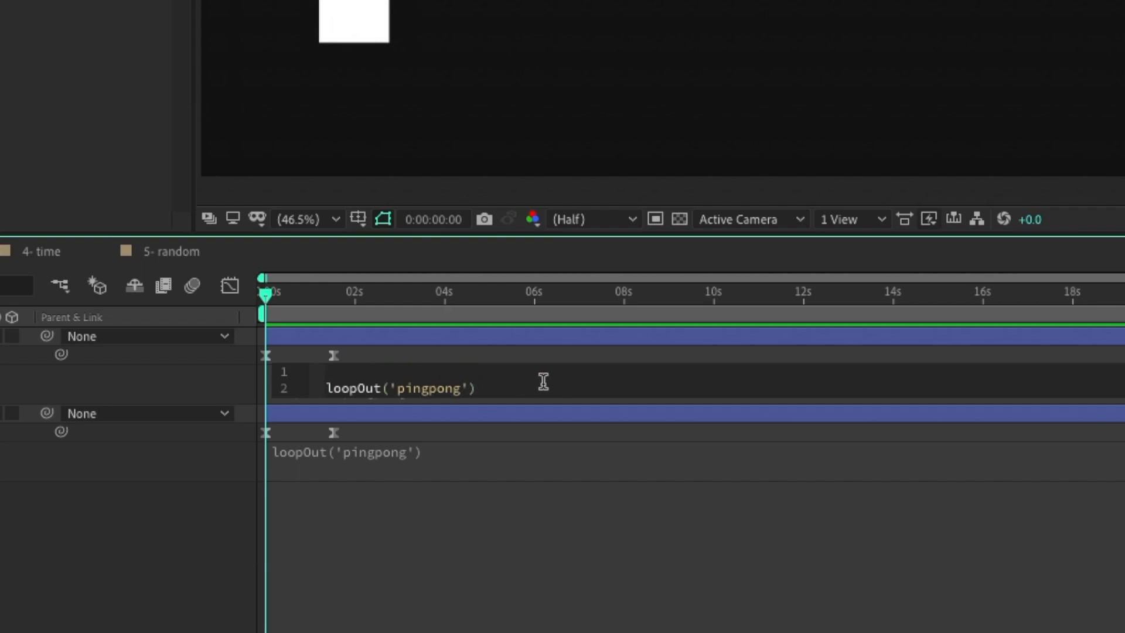
type("ost")
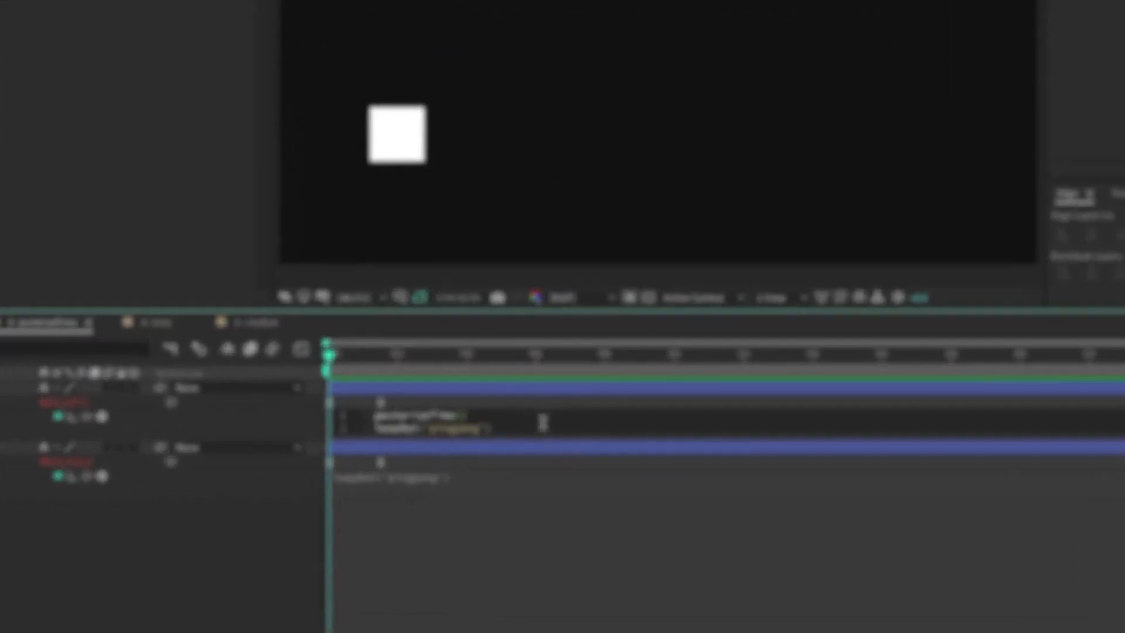
type("15")
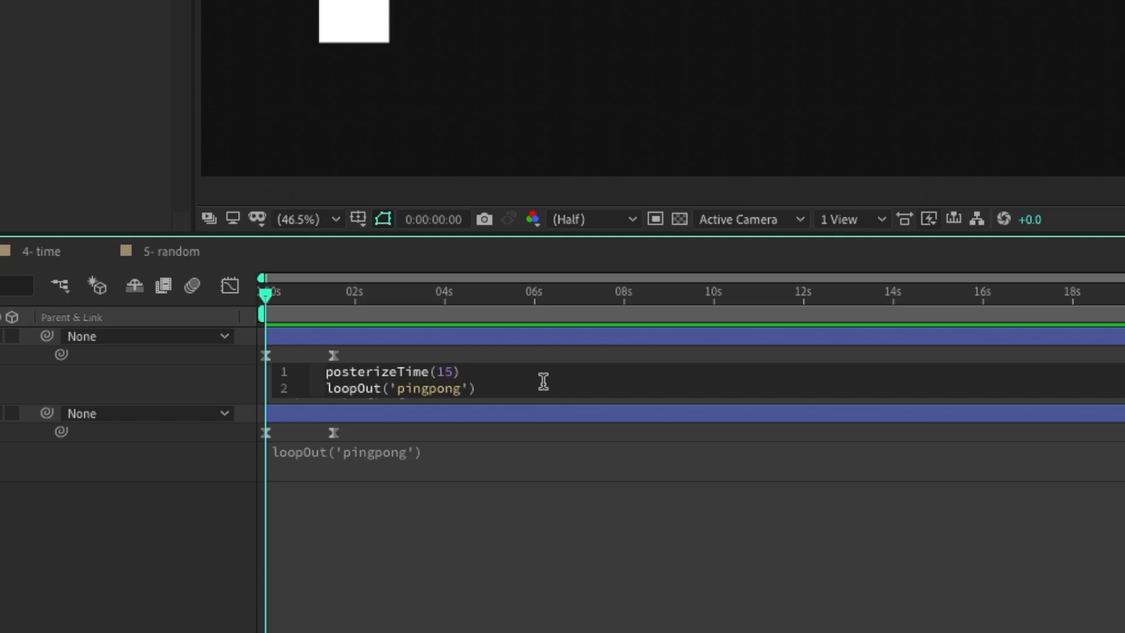
left_click(413, 575)
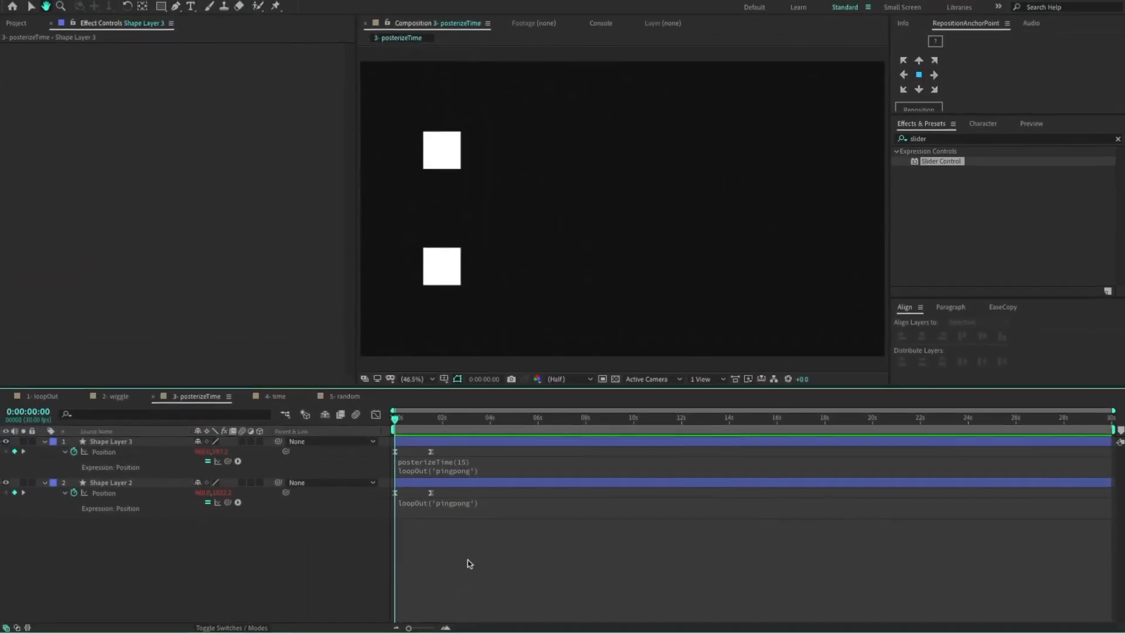
key("space")
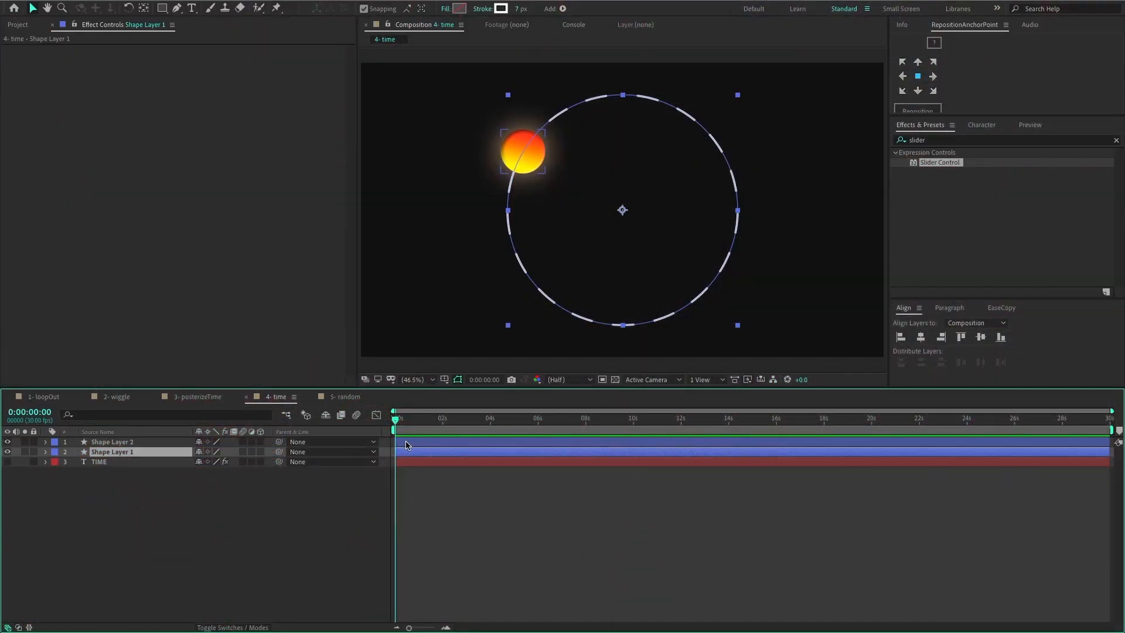
- Add the expression time to Shape Layer 1's rotation in the 4- time composition and scrub through the result
key("r")
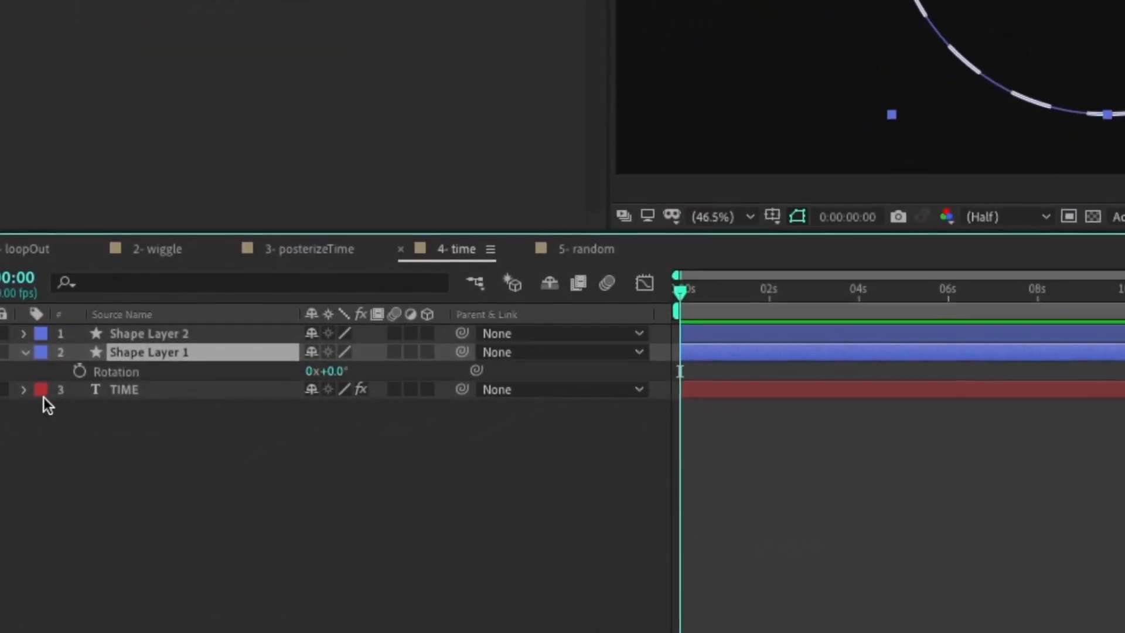
left_click(79, 371, "alt")
type("time")
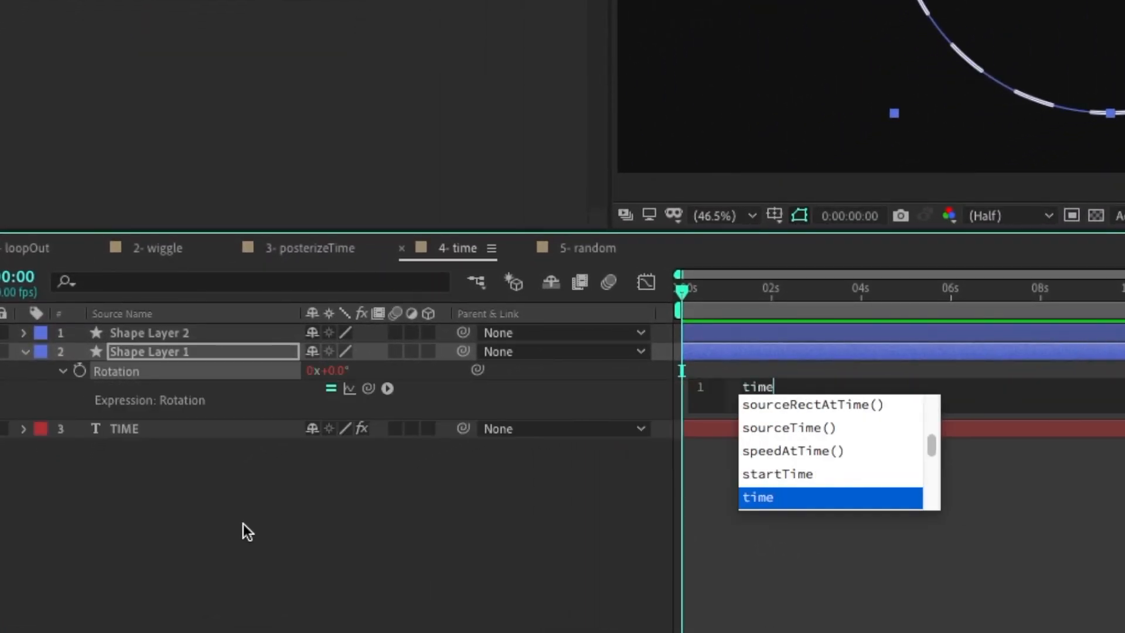
key("Return")
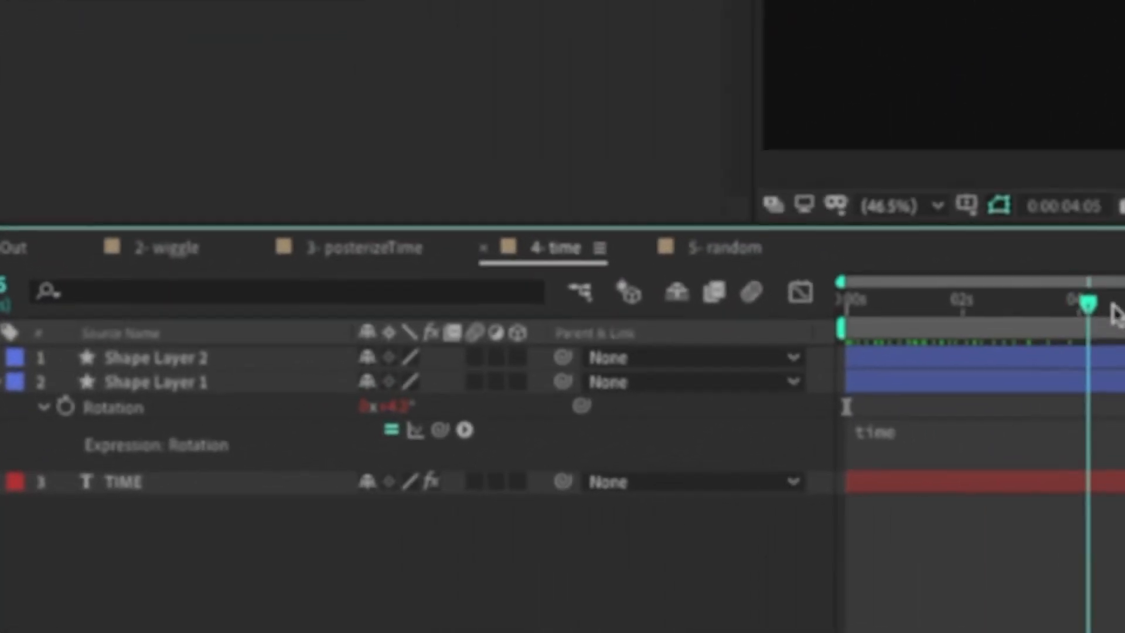
left_click(1094, 305)
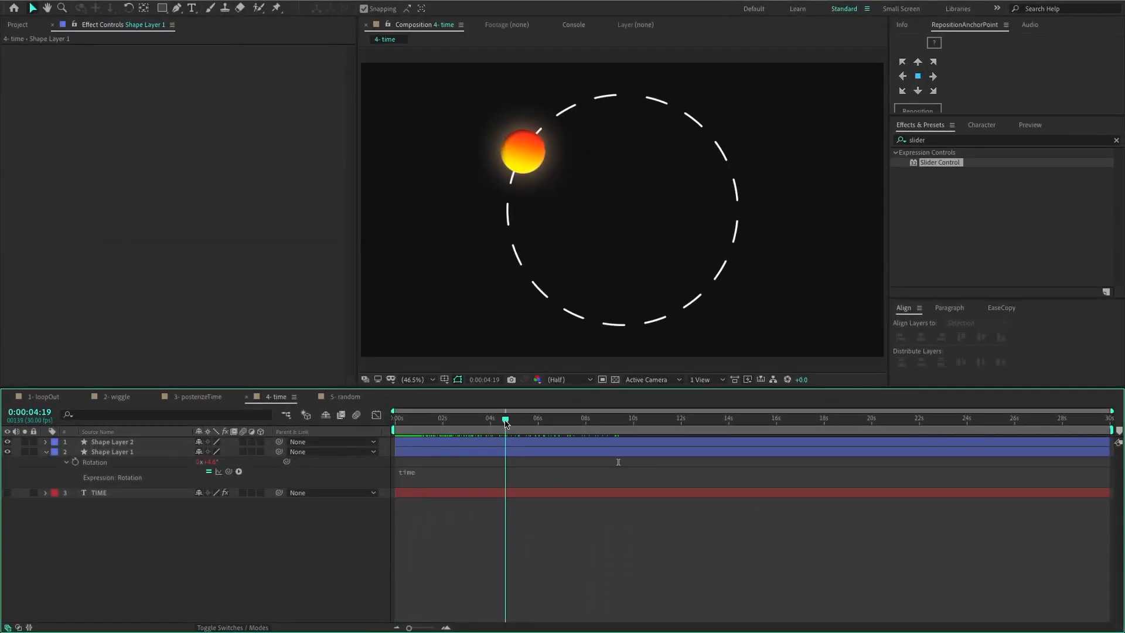
- Add the expression time * 90 to Shape Layer 2's rotation and preview the orbiting ball
left_click(410, 443)
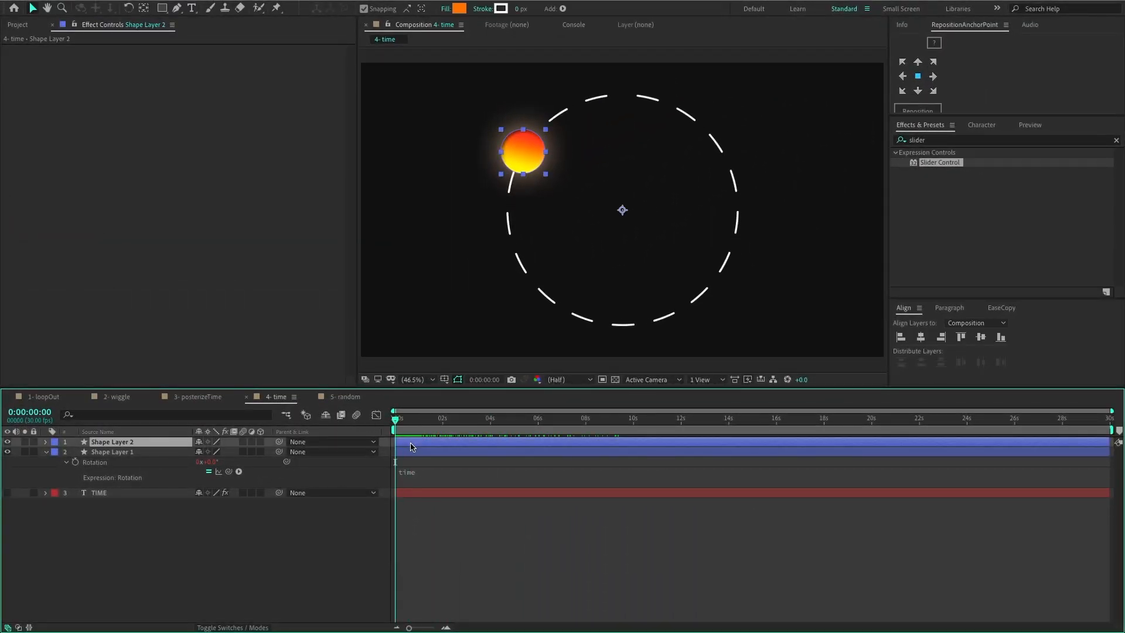
key("r")
left_click(75, 452, "alt")
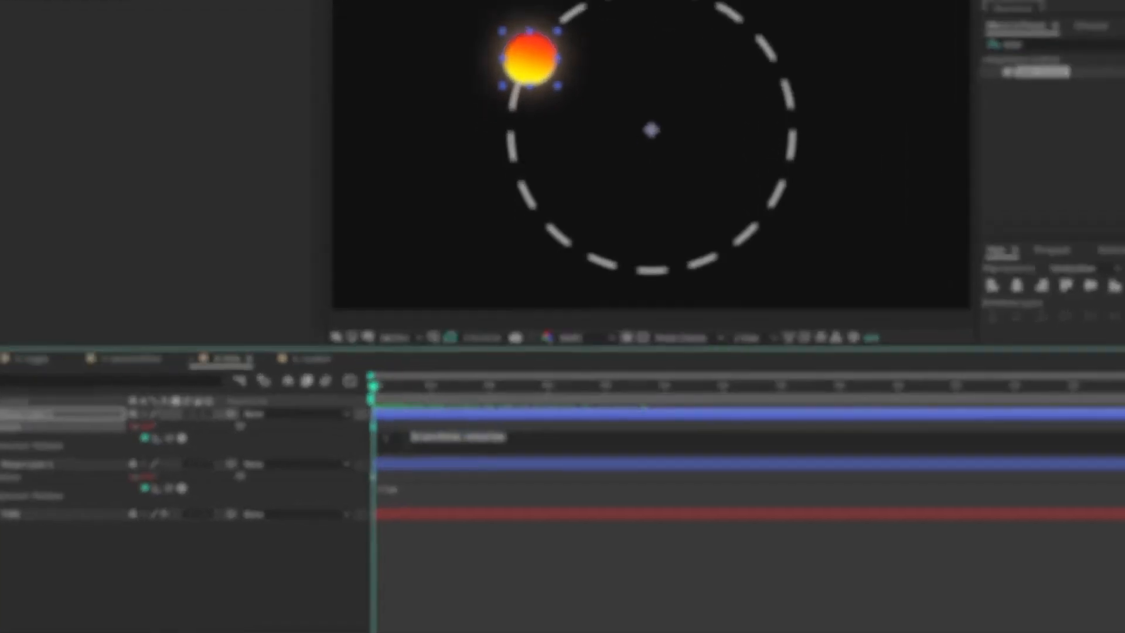
type("time * 90")
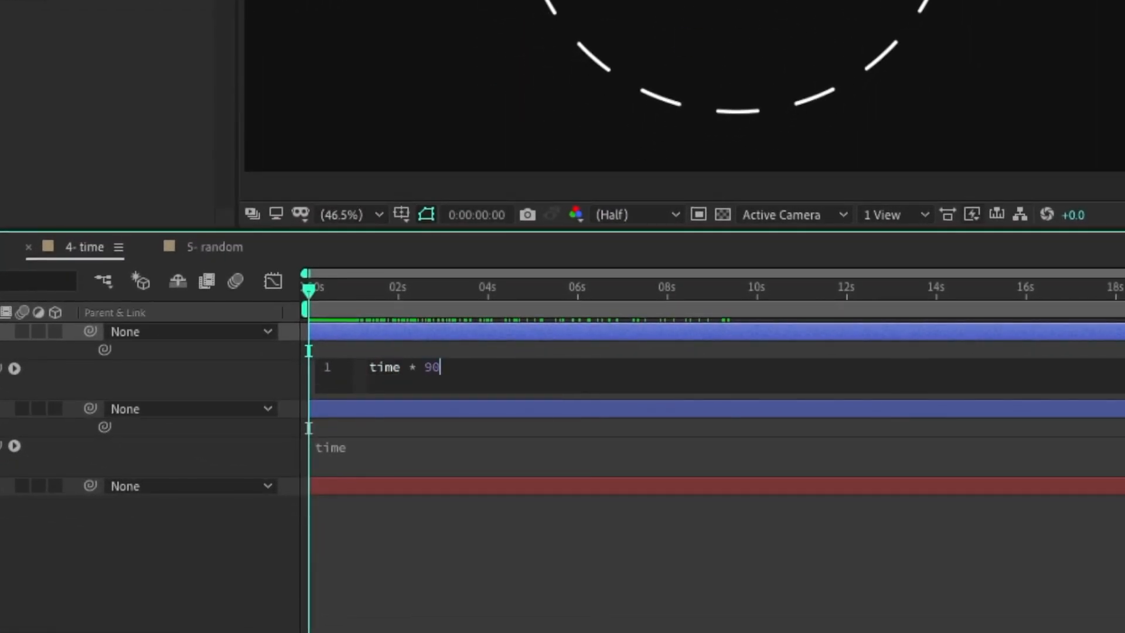
left_click(263, 433)
key("space")
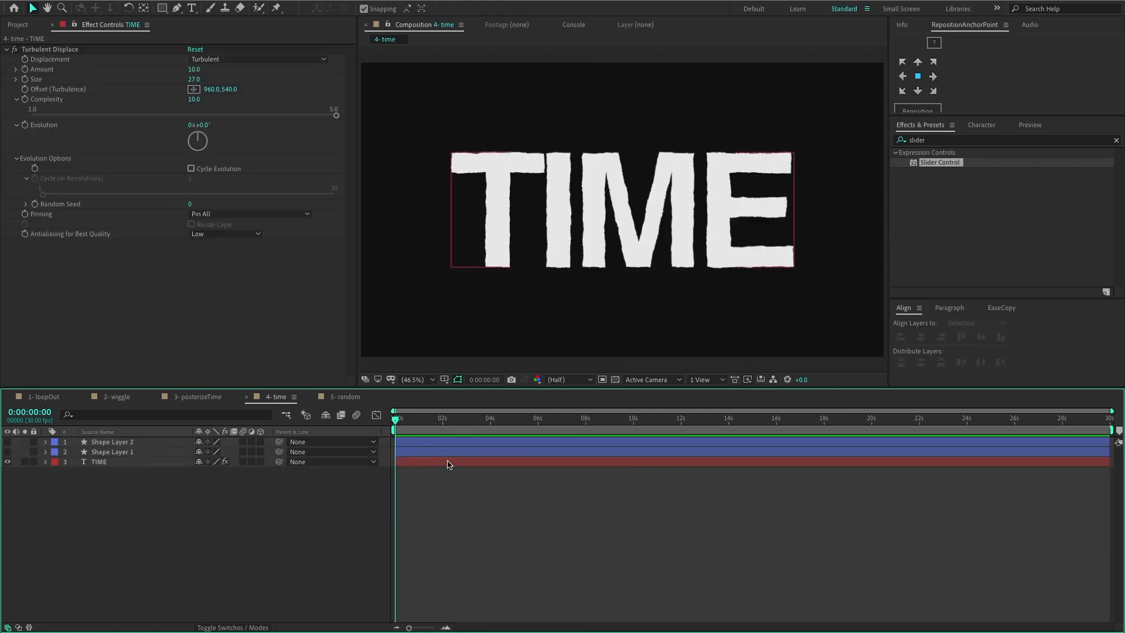
- Add the expression time * 5 to the Random Seed of the TIME text layer's Turbulent Displace effect
left_click(437, 463)
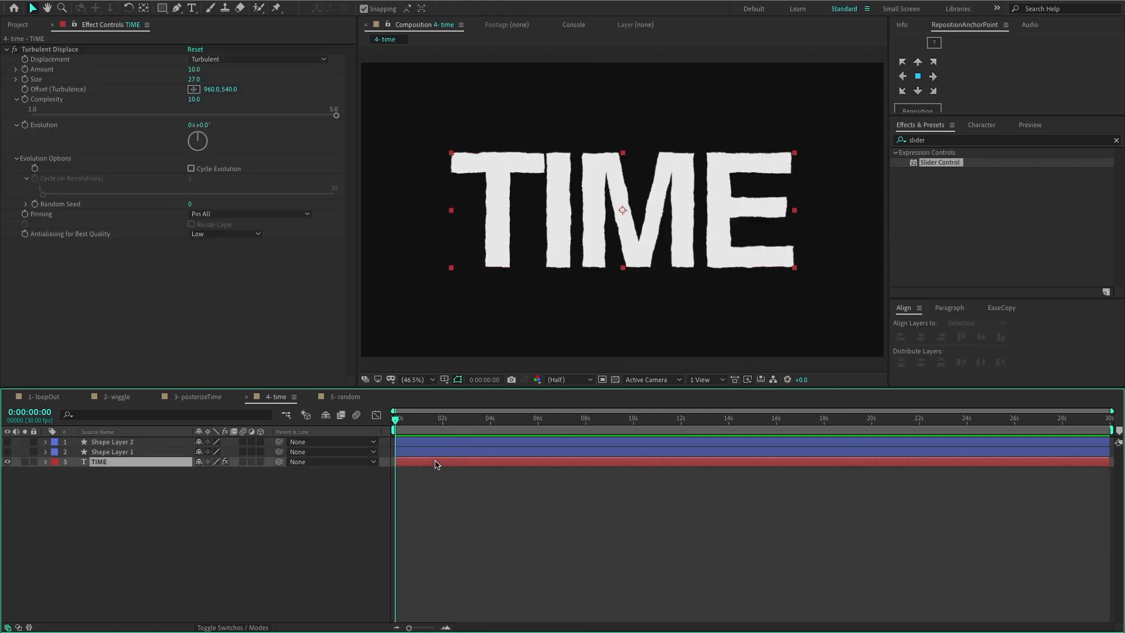
left_click(246, 320)
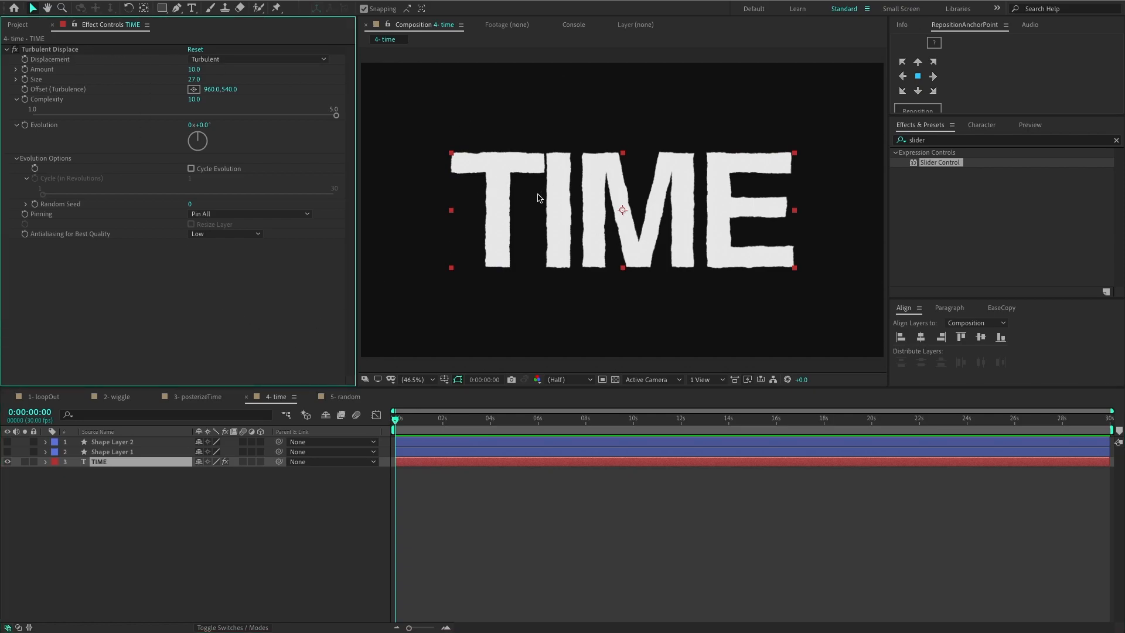
left_click(413, 420)
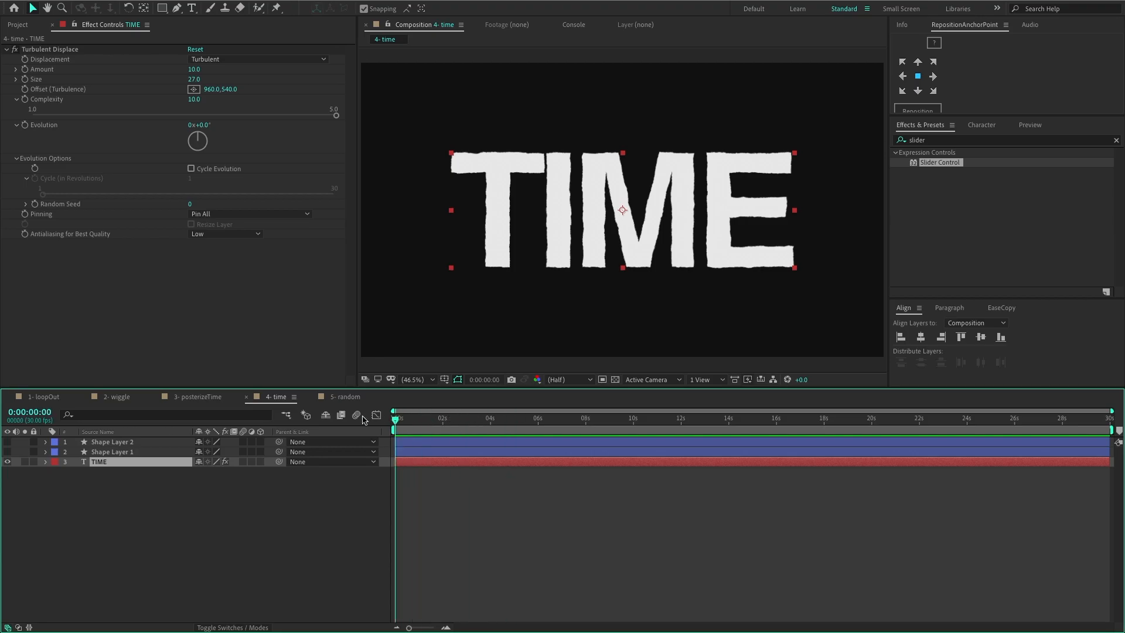
left_click_drag(386, 416, 375, 416)
left_click(50, 206)
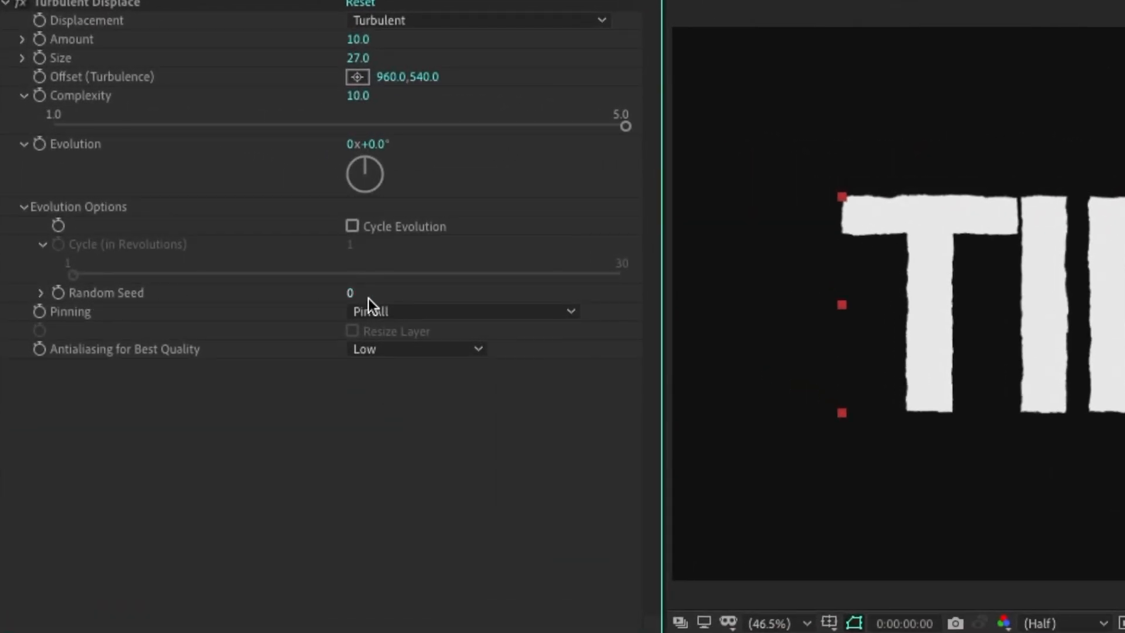
left_click(57, 293, "alt")
type("time * ")
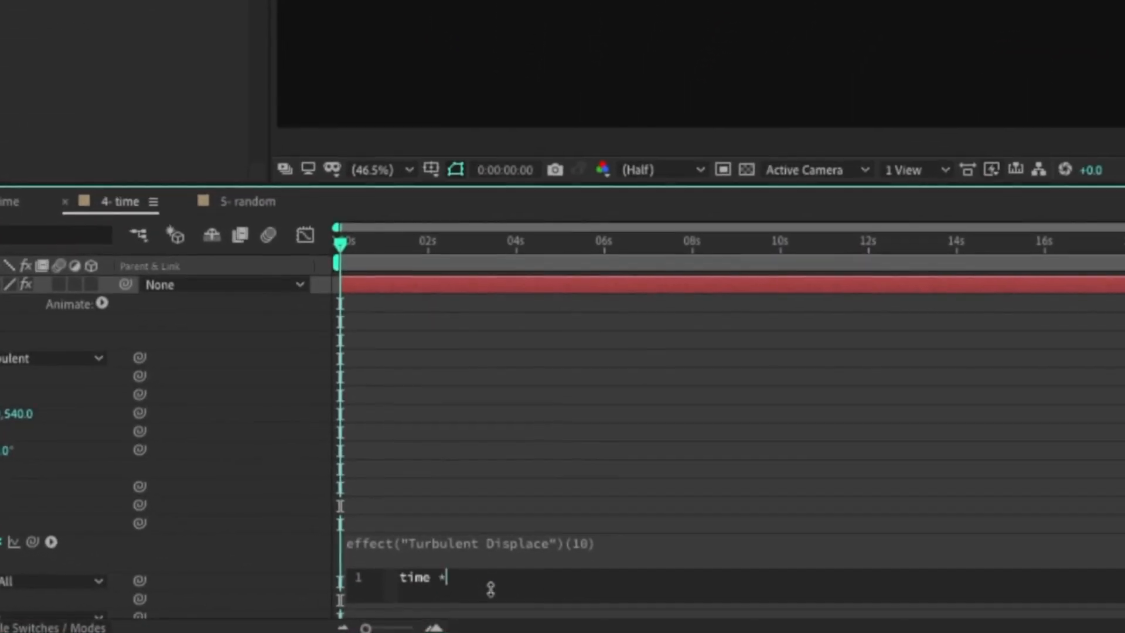
type("5")
key("KP_Enter")
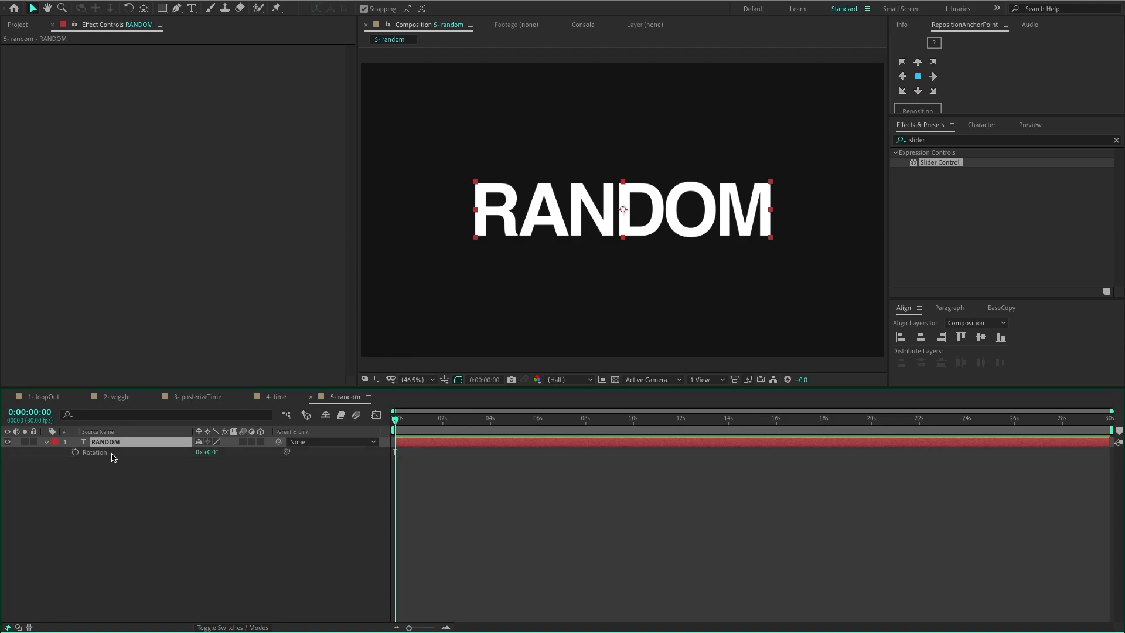
- Add the expression random(2) to the RANDOM text layer's rotation and preview the result
left_click(75, 451, "alt")
type("rando")
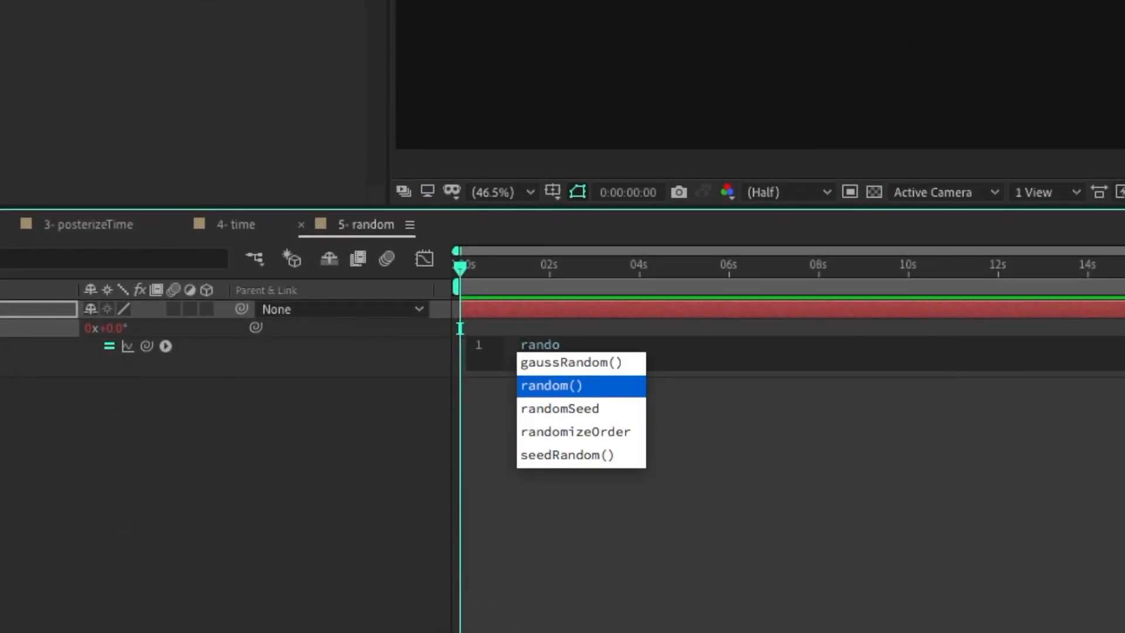
key("Return")
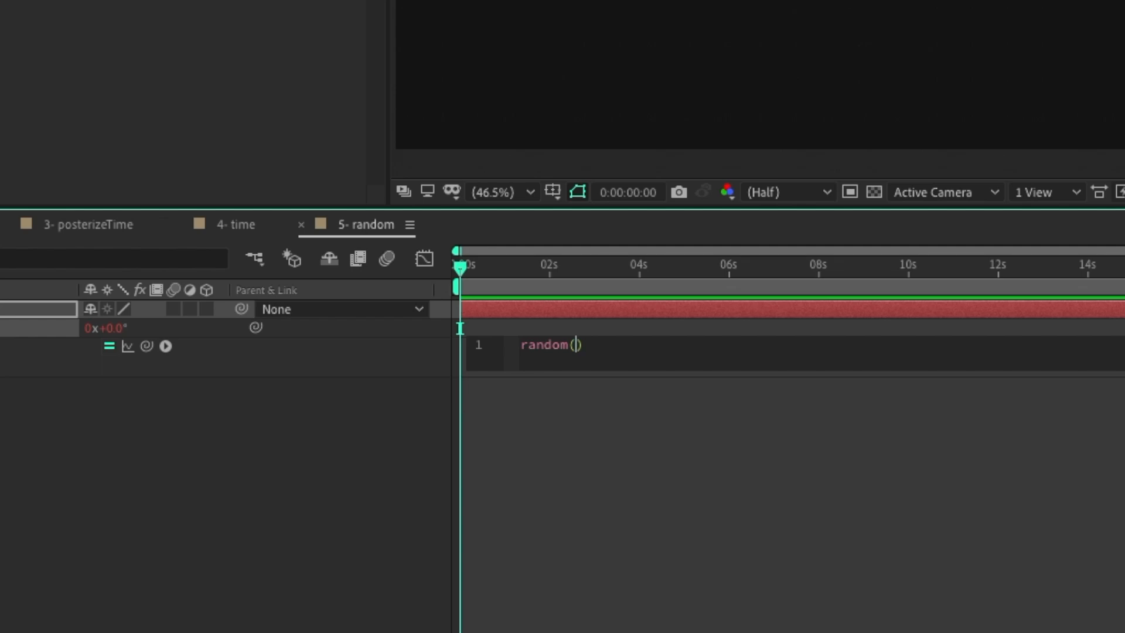
type("2")
left_click(614, 470)
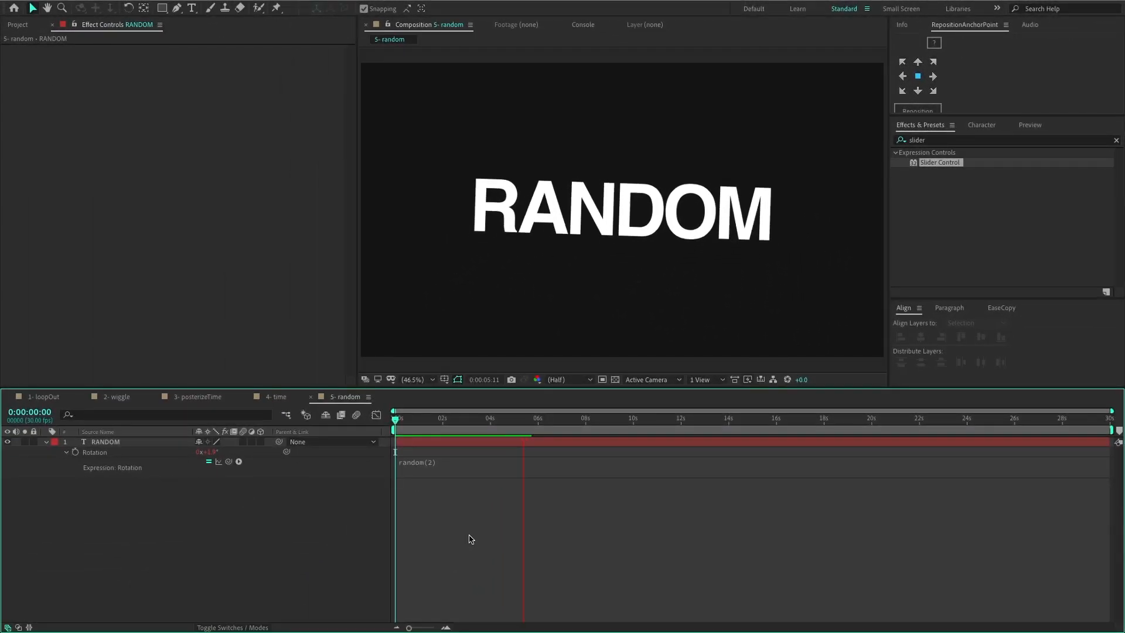
left_click_drag(410, 424, 394, 423)
- Reveal the RANDOM text layer's opacity and add the expression random(100) to it
left_click(300, 468)
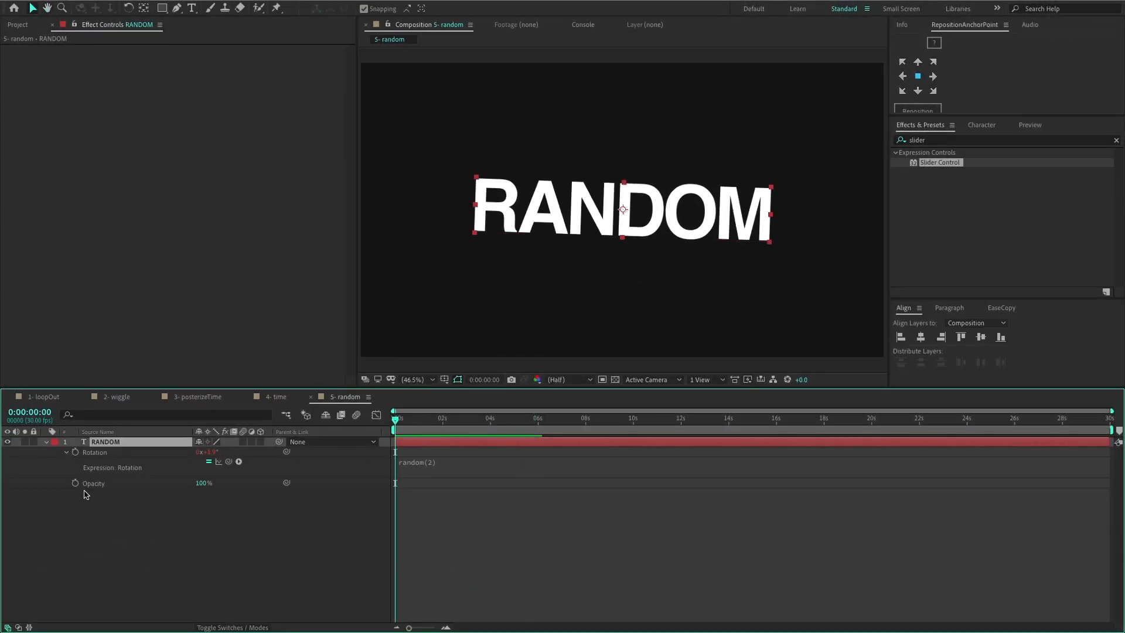
left_click(75, 484, "alt")
type("random(100")
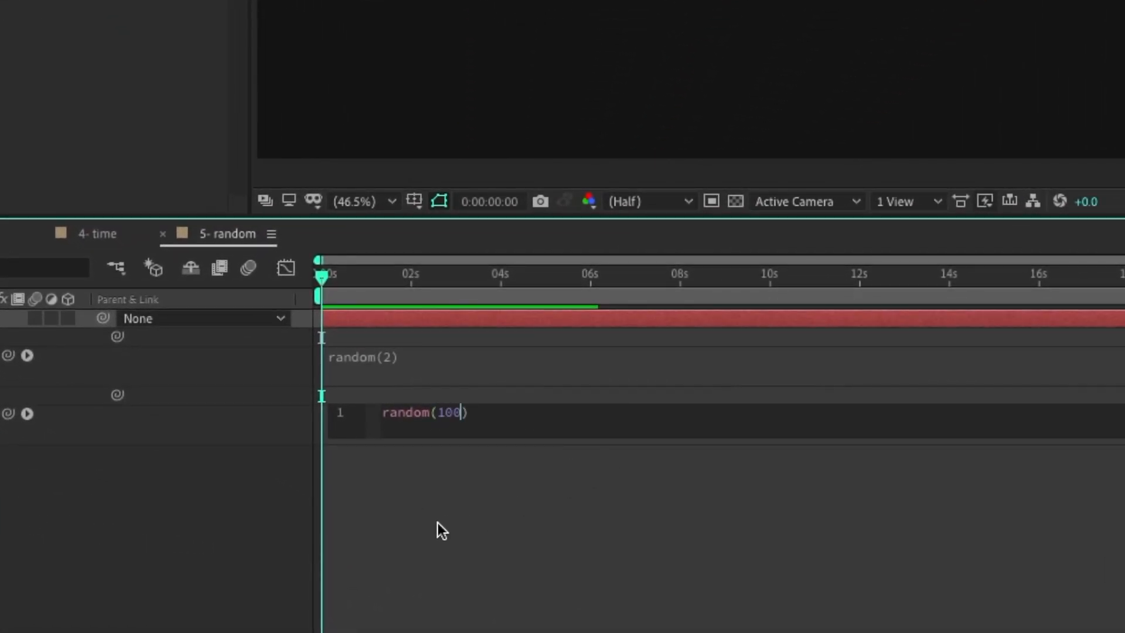
left_click(455, 538)
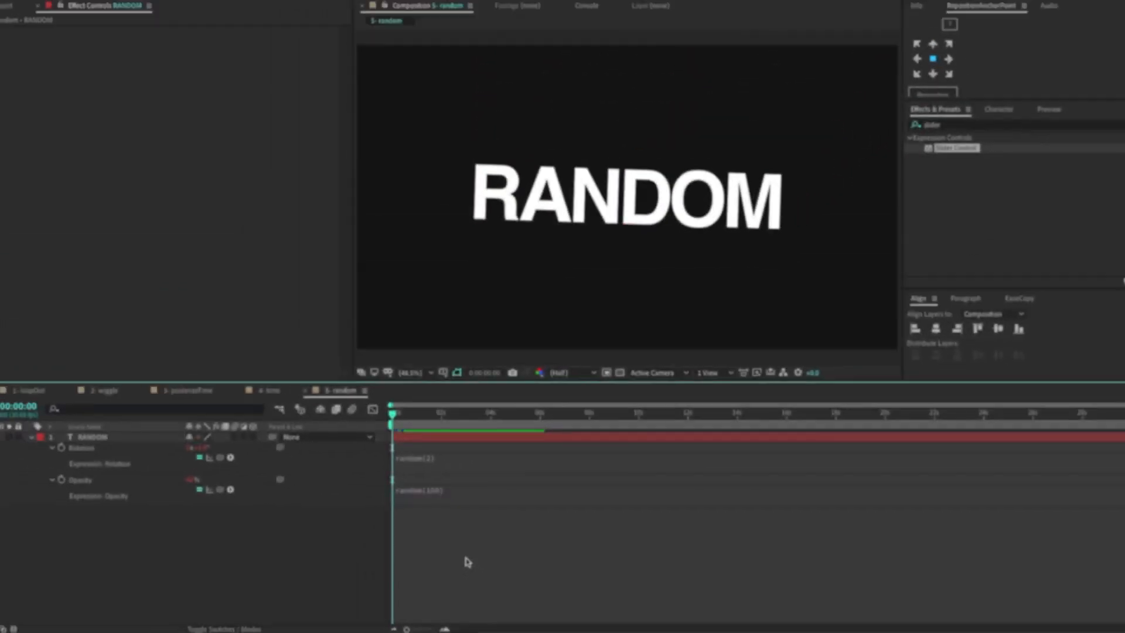